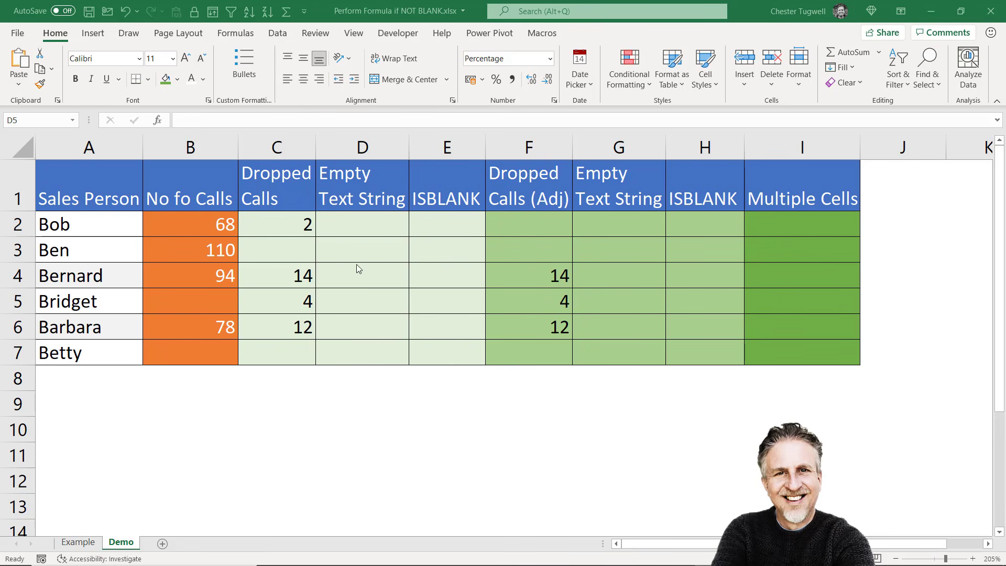
Enter the formula =C2="" in cell D2 to test Bob's dropped calls for an empty text string.
left_click(363, 226)
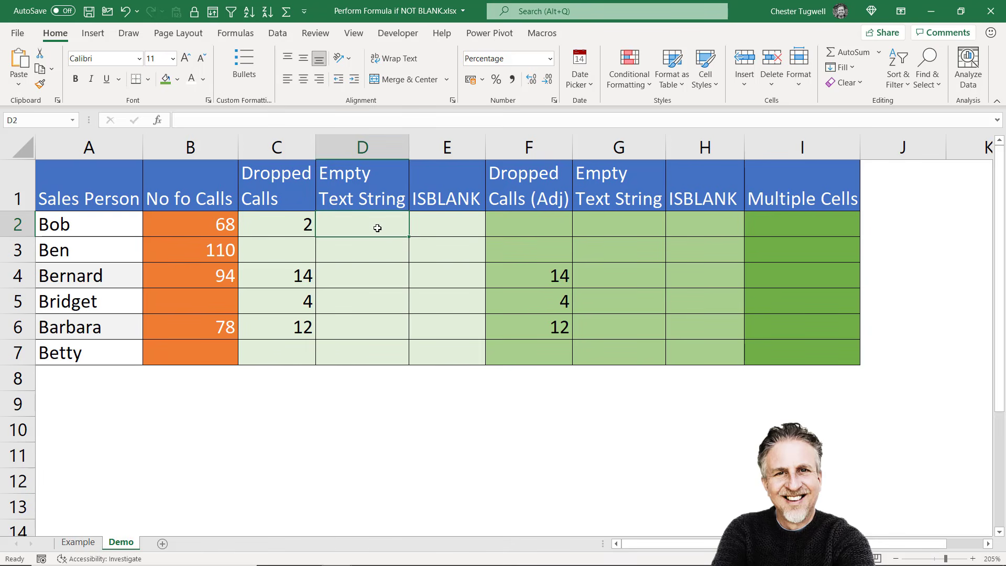
type("=")
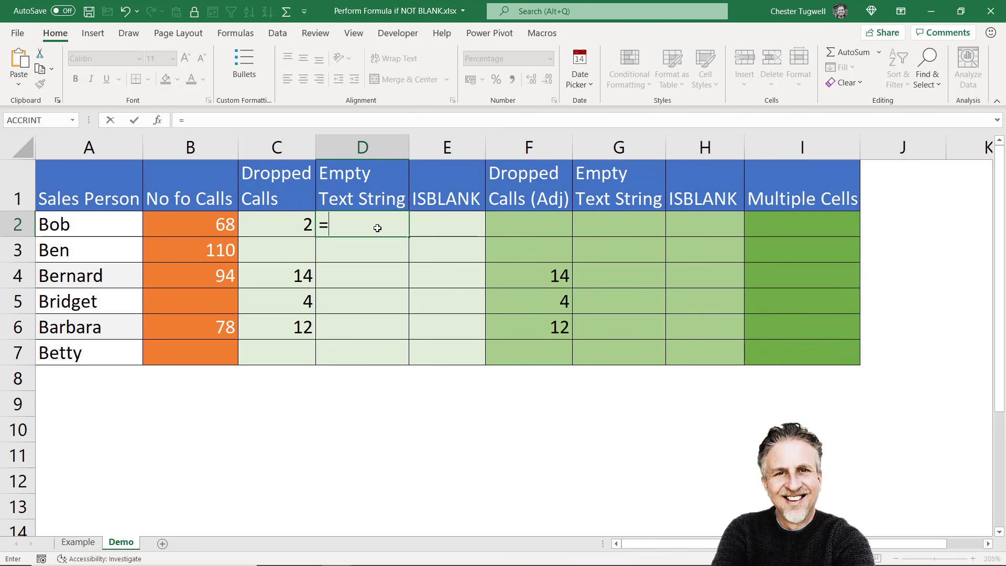
left_click(303, 224)
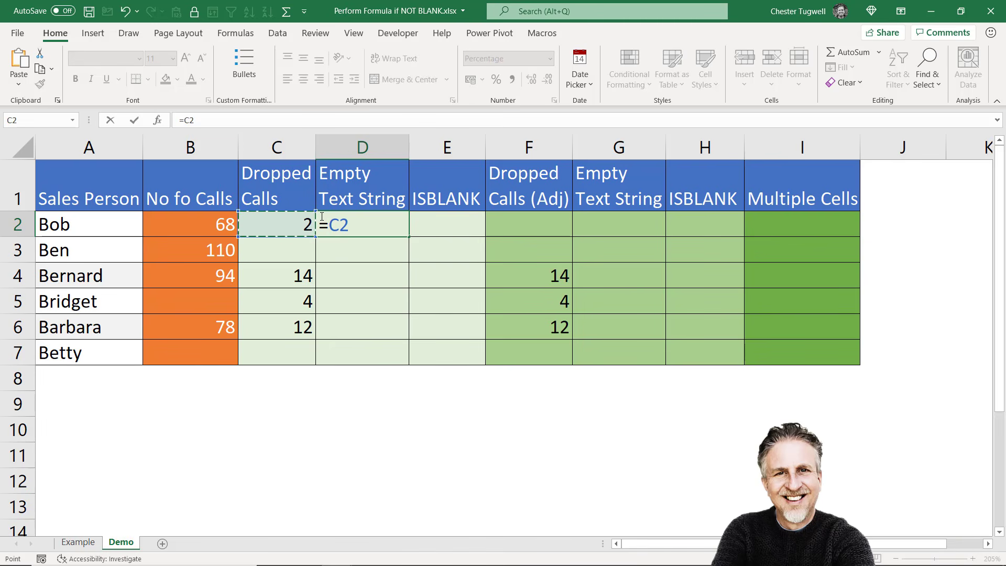
type("=")
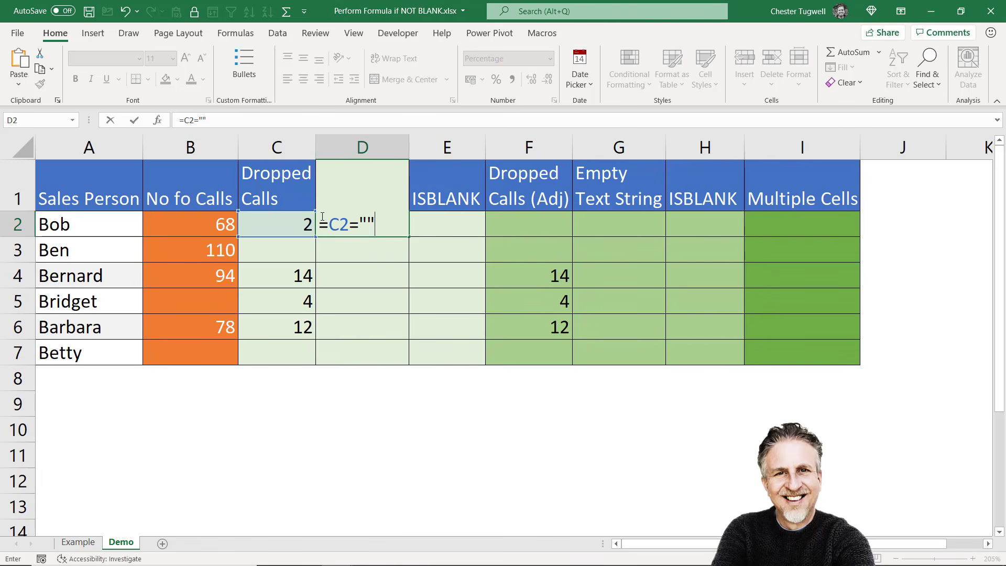
key("Return")
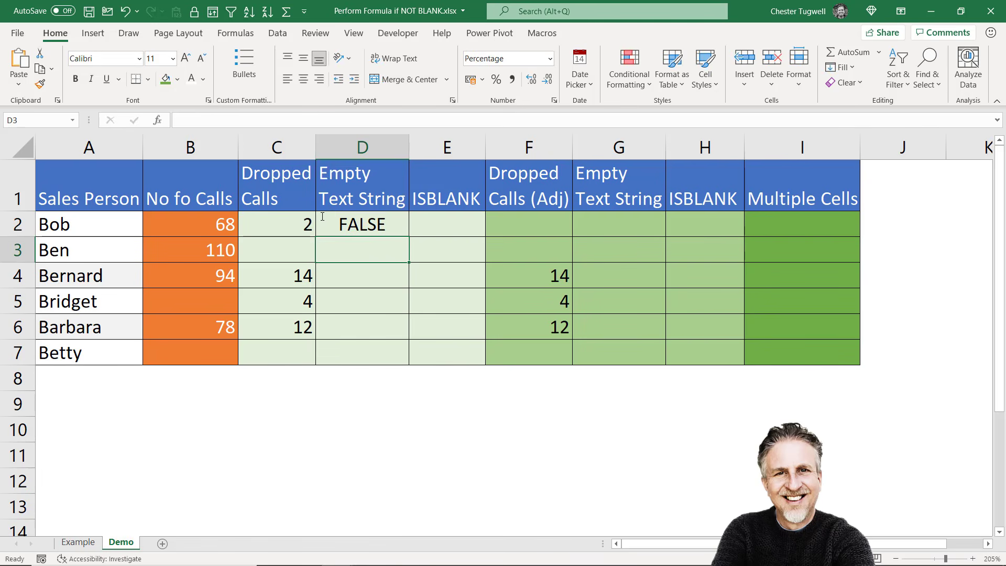
Copy the empty-string test from D2 down to D7 and compare its results with C3 and C7.
left_click(292, 224)
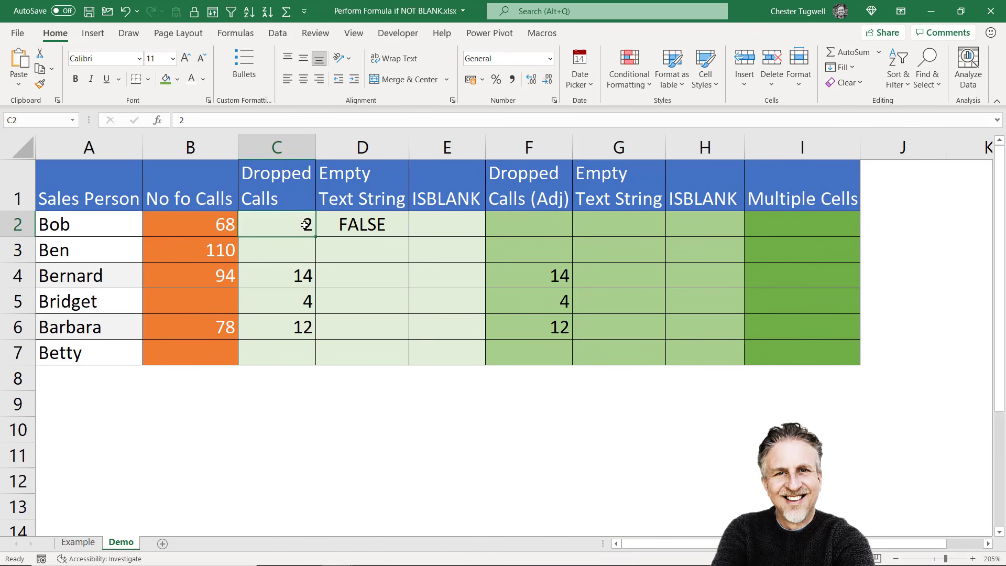
left_click(374, 227)
left_click_drag(408, 236, 409, 359)
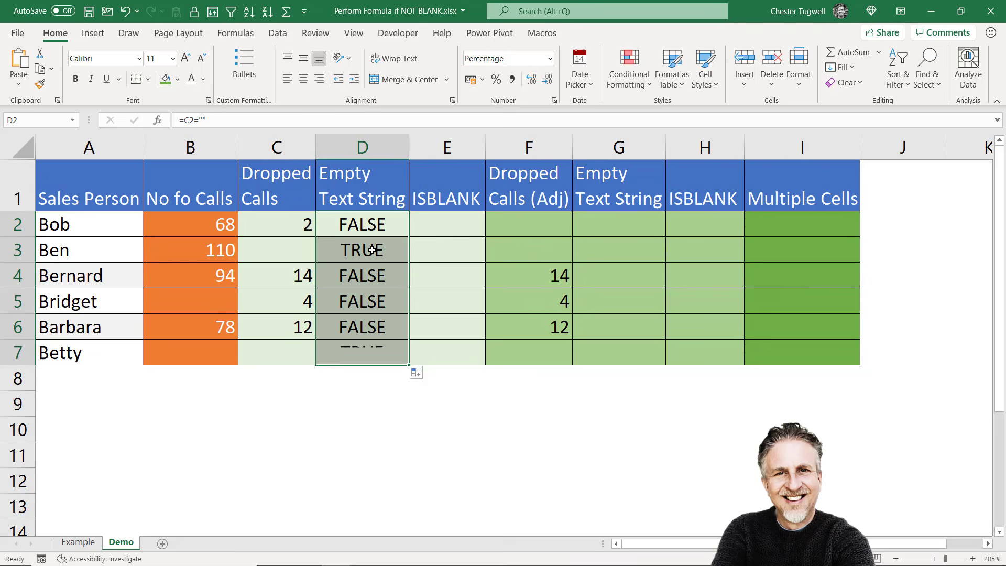
left_click(287, 250)
left_click(298, 352)
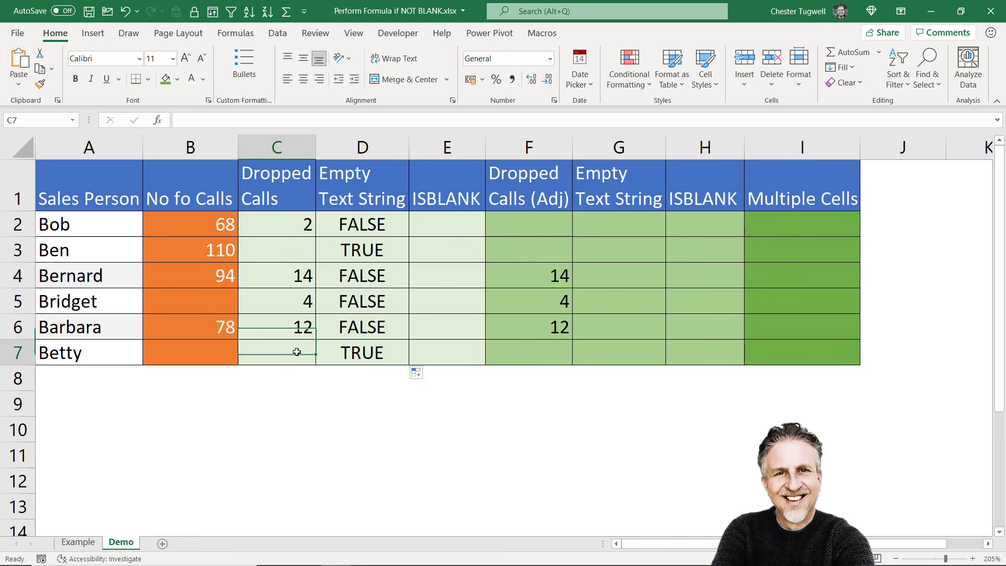
left_click(374, 250)
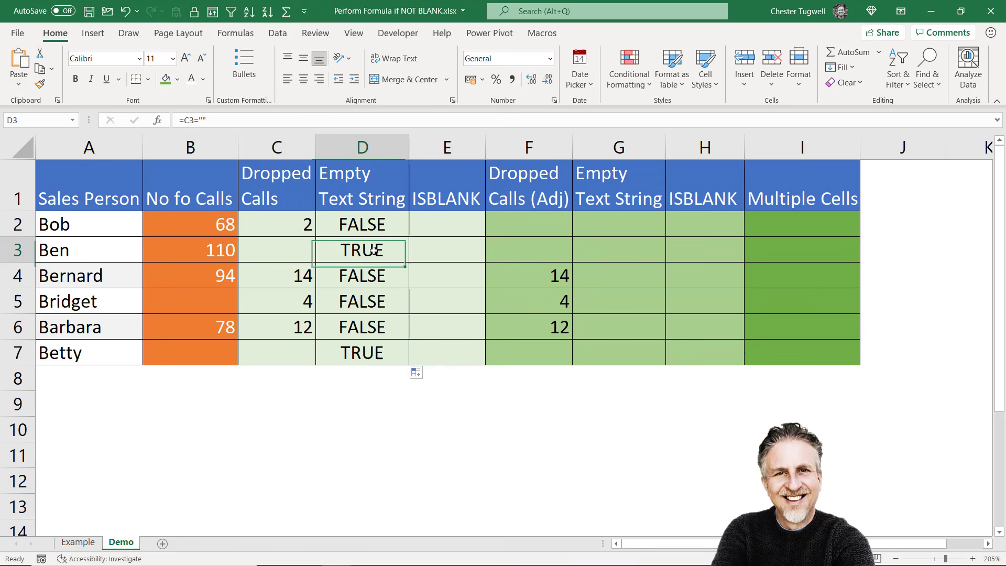
Enter =ISBLANK(C2) in cell E2 and copy it down the ISBLANK column to E7.
left_click(466, 226)
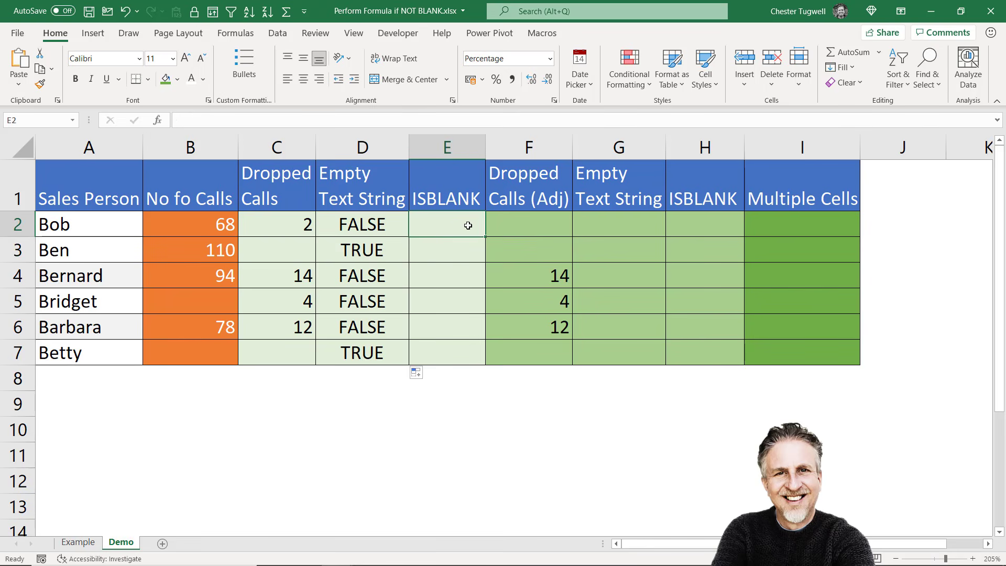
type("=isb")
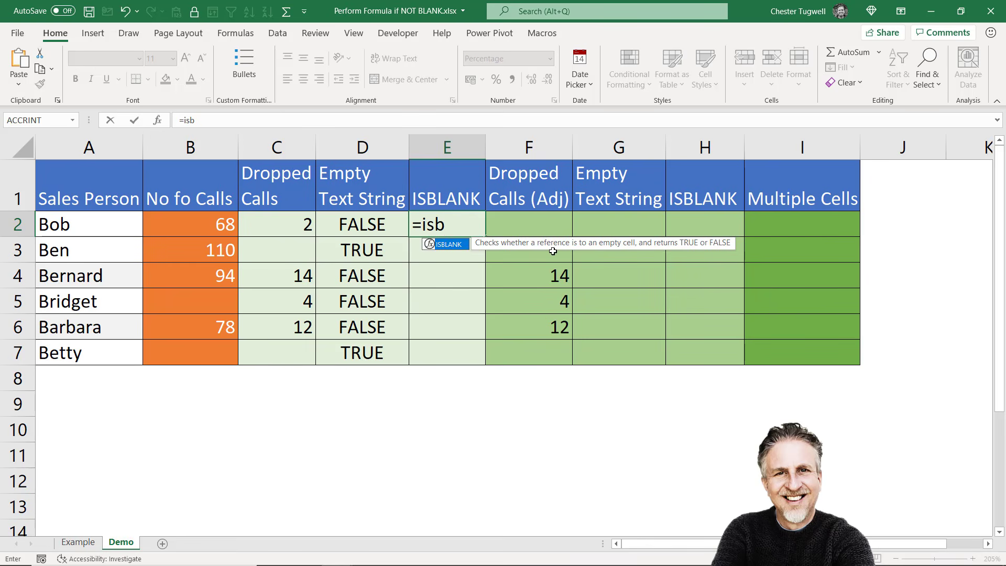
double_click(456, 245)
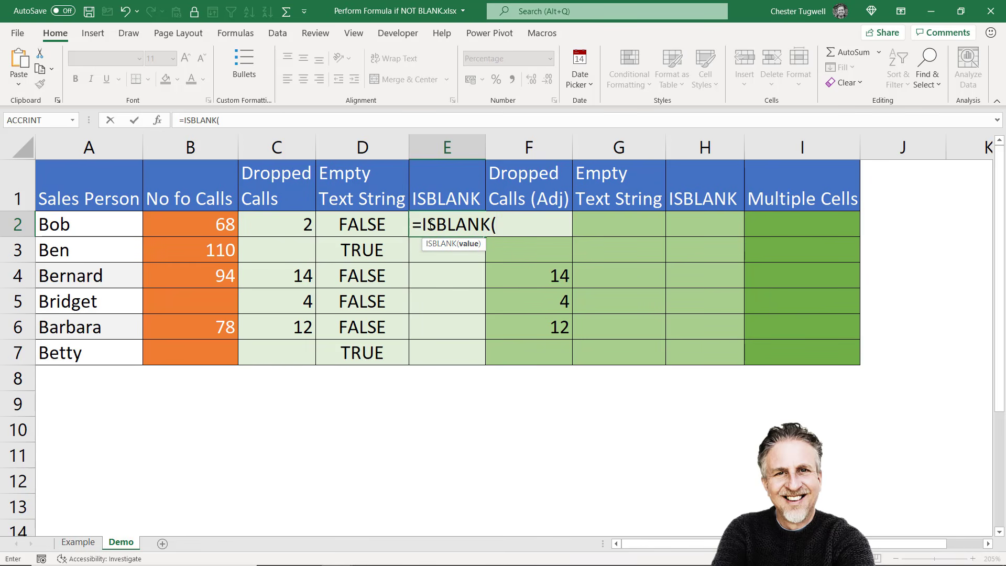
left_click(270, 223)
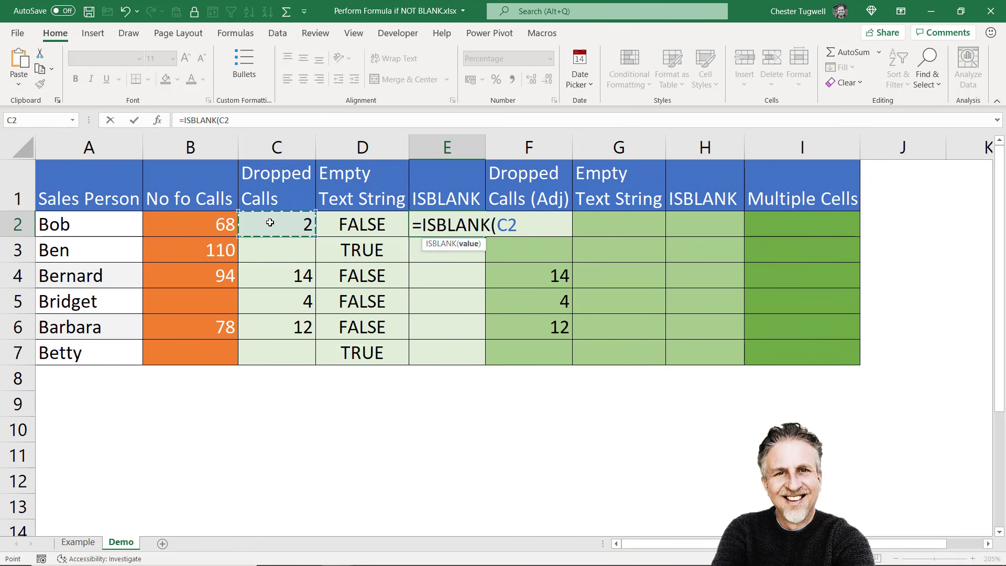
type(")")
key("Return")
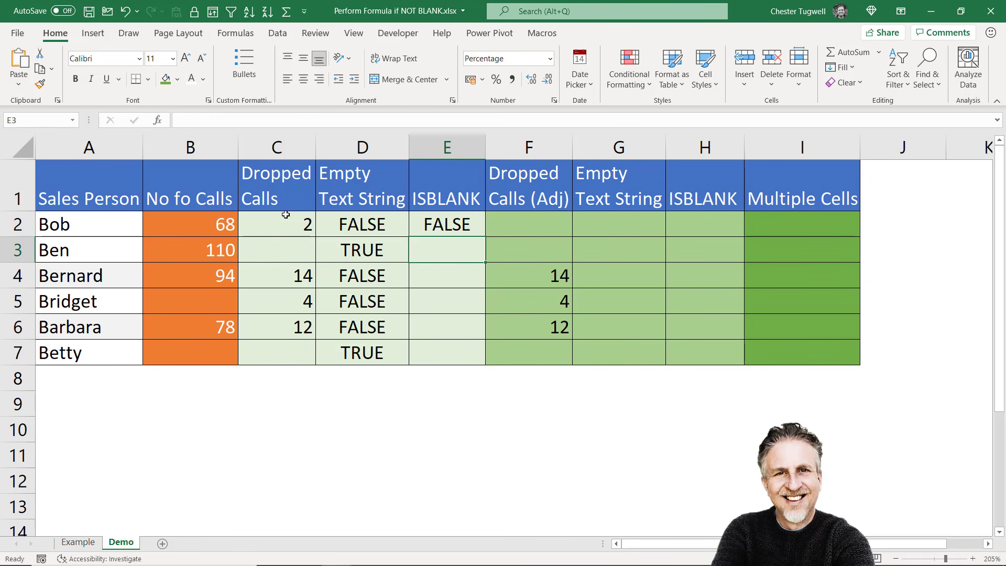
left_click(456, 231)
left_click_drag(485, 237, 474, 361)
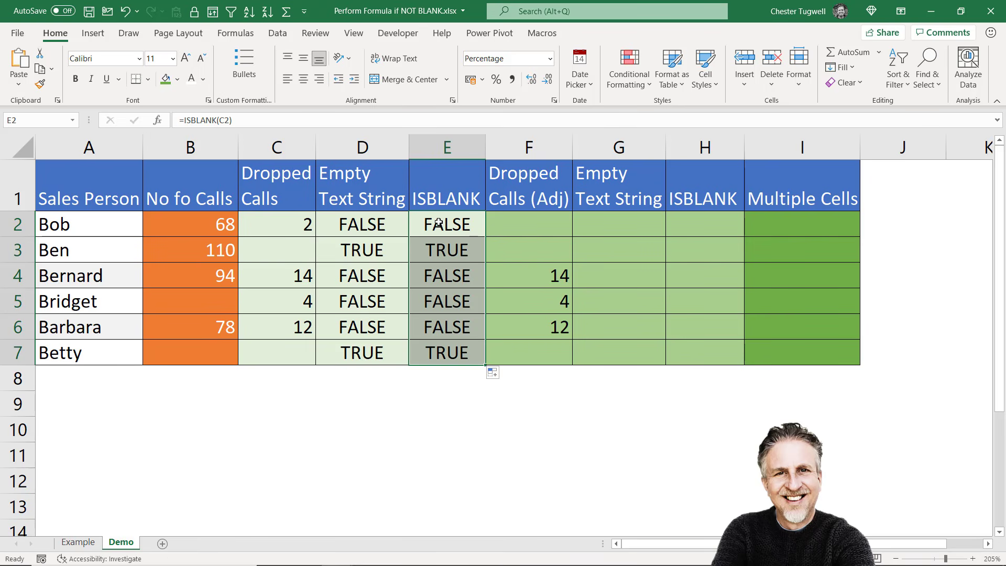
Wrap the C2="" test in D2 in an IF function, using it as the logical test.
left_click(354, 225)
double_click(354, 224)
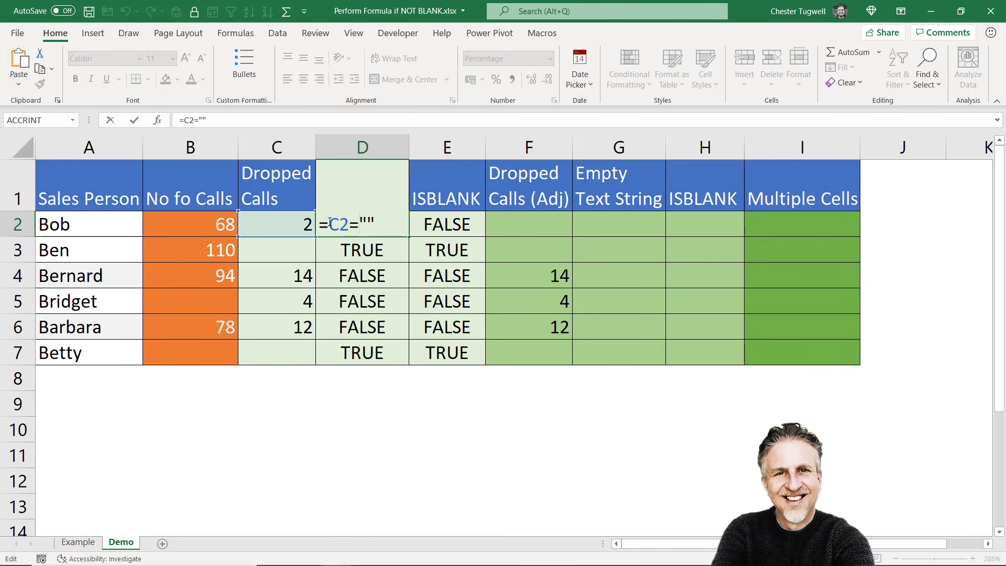
type("IF(")
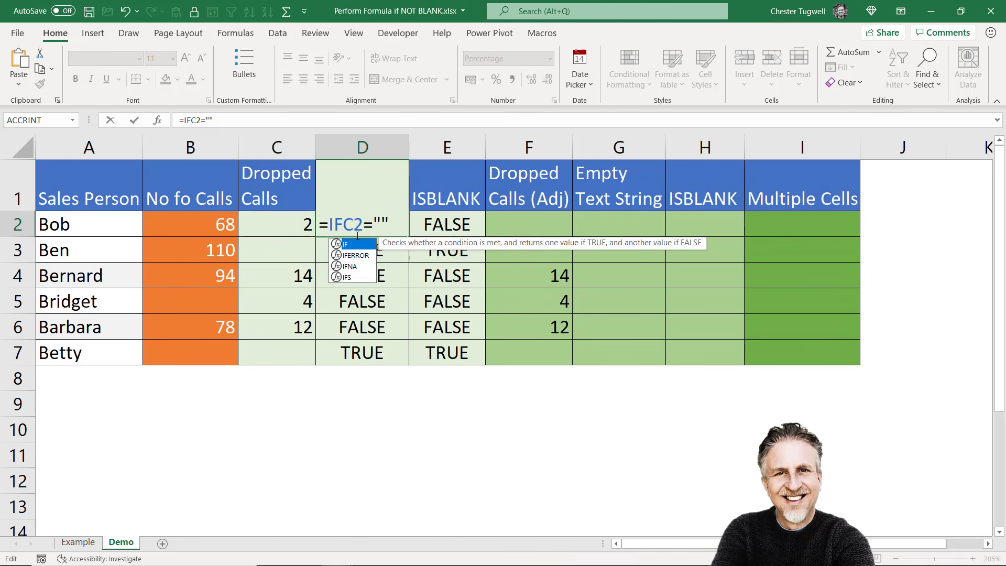
double_click(400, 225)
left_click(397, 225)
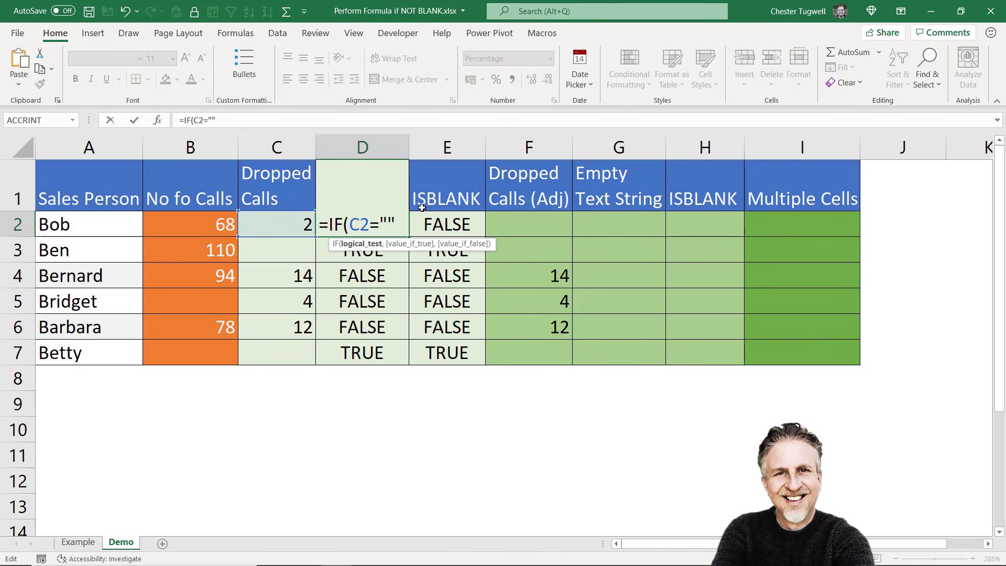
Complete the IF formula in D2 with "" as the value if true and C2/B2 as the value if false.
type(",\"\"")
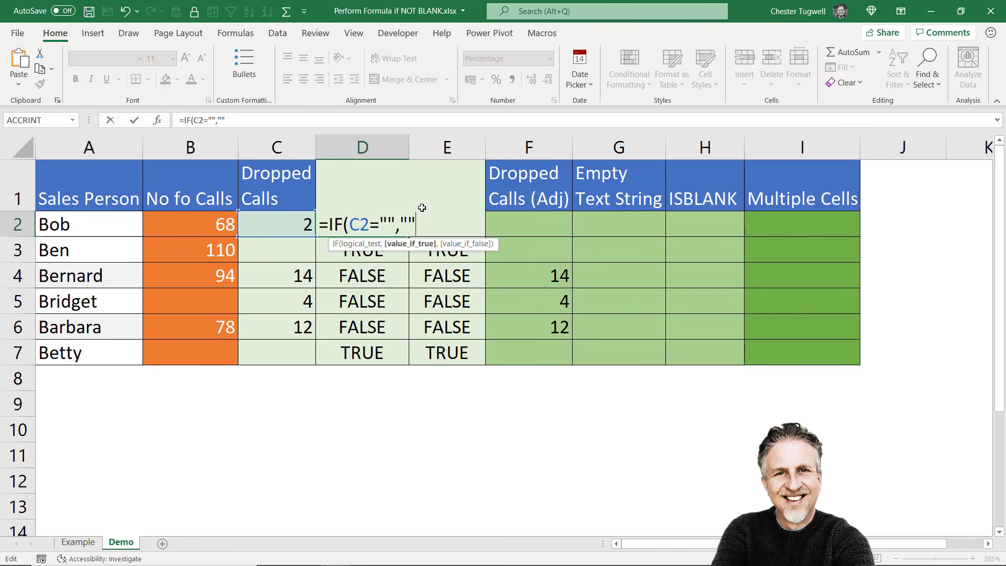
type(",")
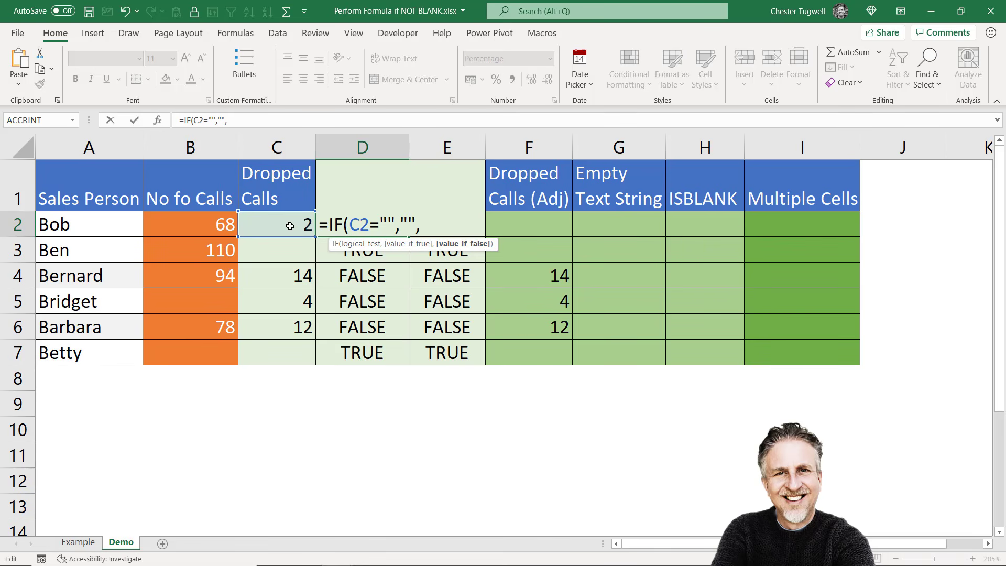
left_click(289, 226)
type("/")
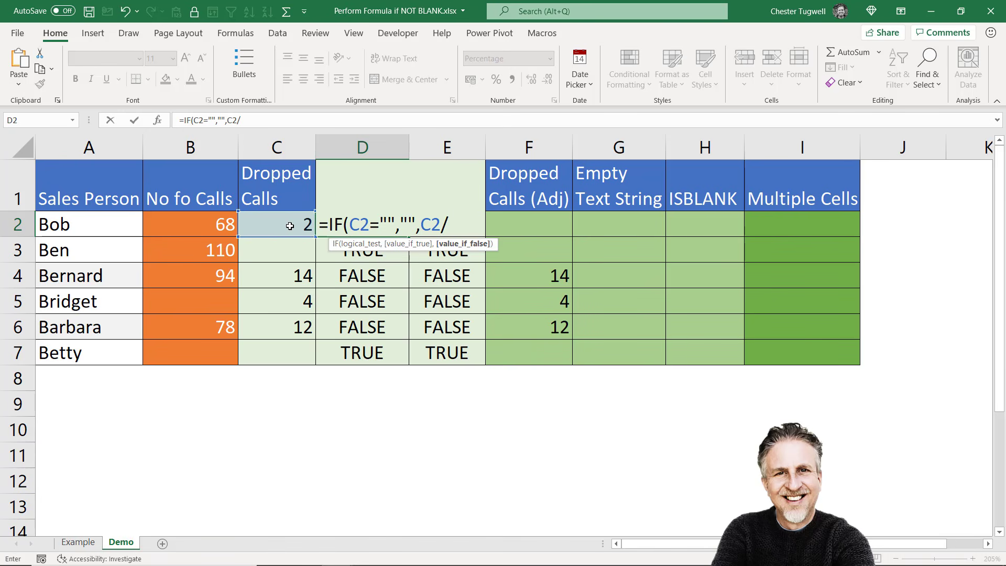
left_click(203, 227)
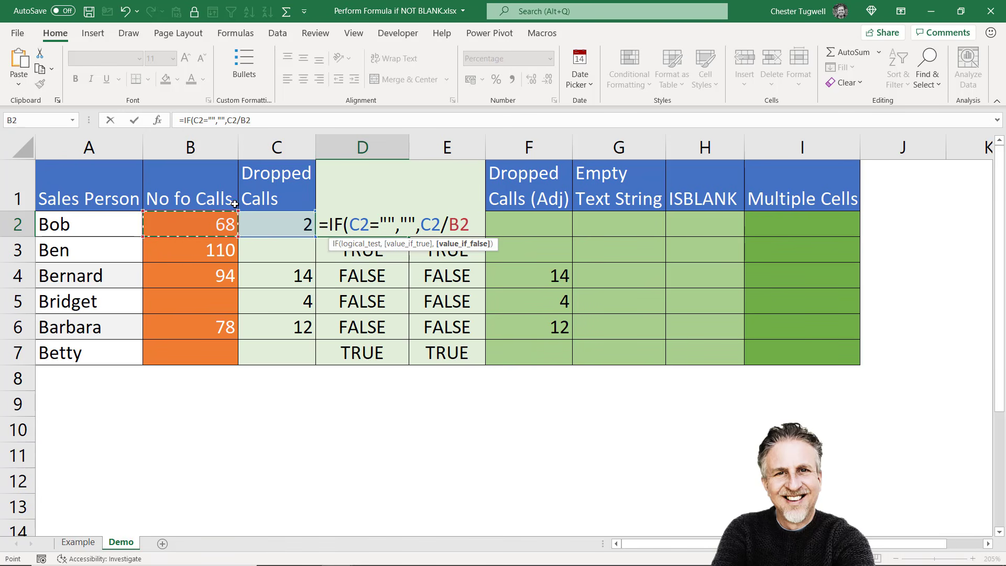
type(")")
key("Return")
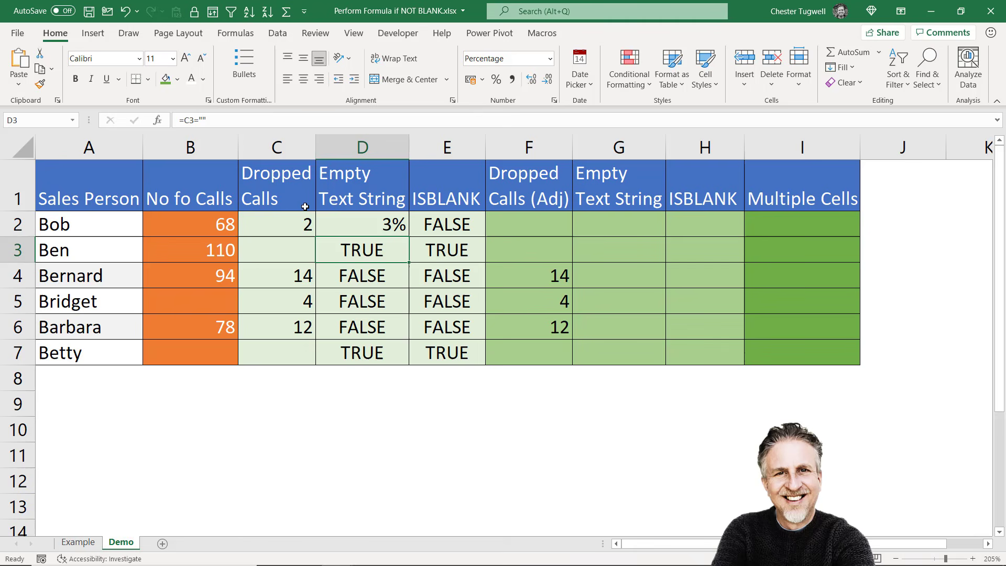
Copy the IF formula from D2 down to D7 and inspect the copies in D3 and D5.
left_click(403, 234)
left_click_drag(408, 237, 388, 354)
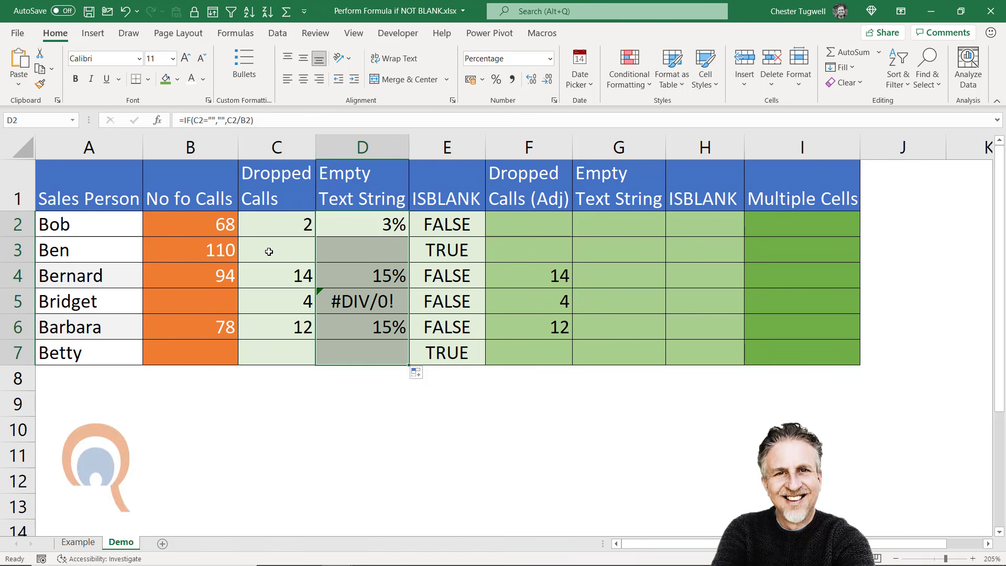
left_click(393, 255)
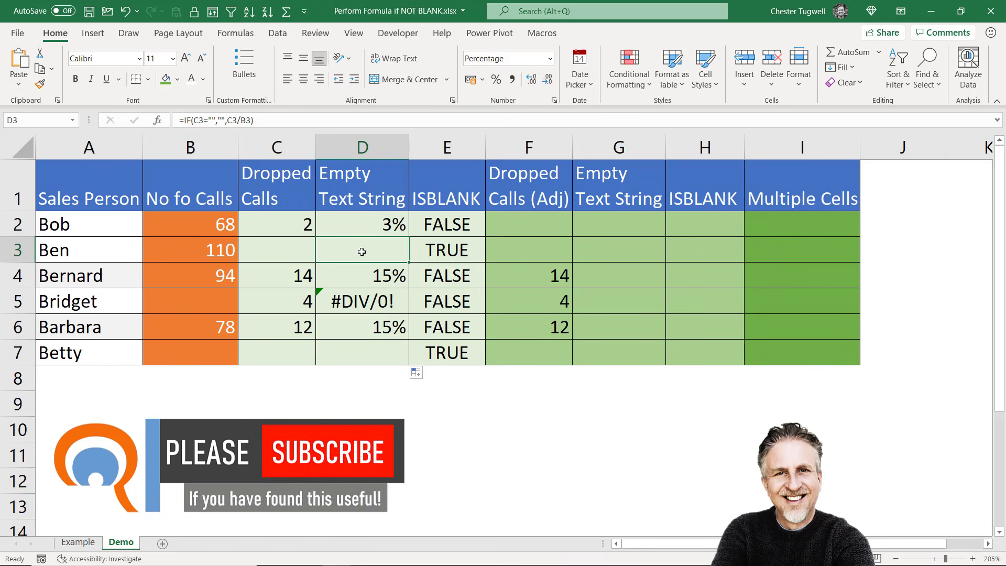
left_click(359, 303)
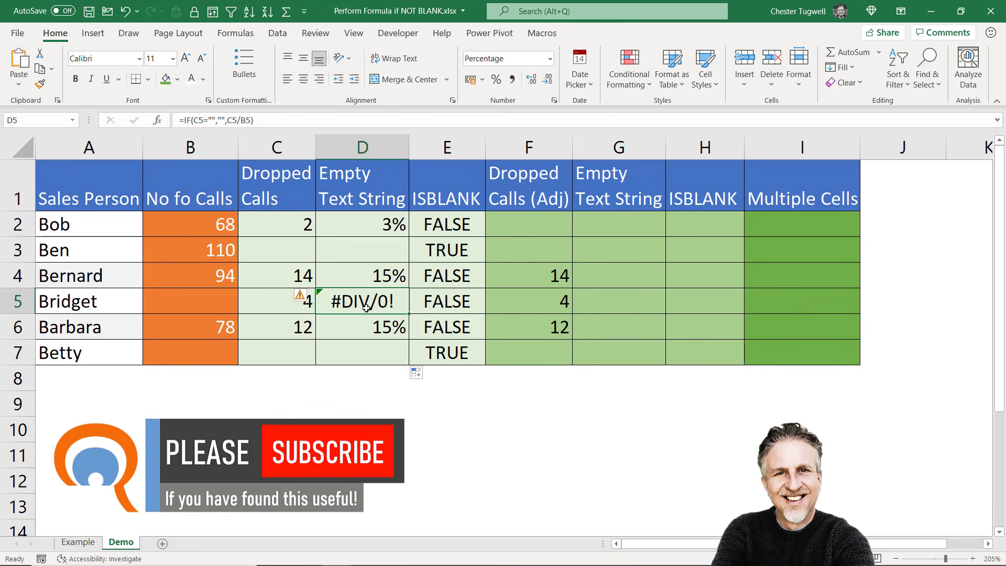
Wrap the ISBLANK(C2) test in E2 in an IF function, using it as the logical test.
double_click(459, 225)
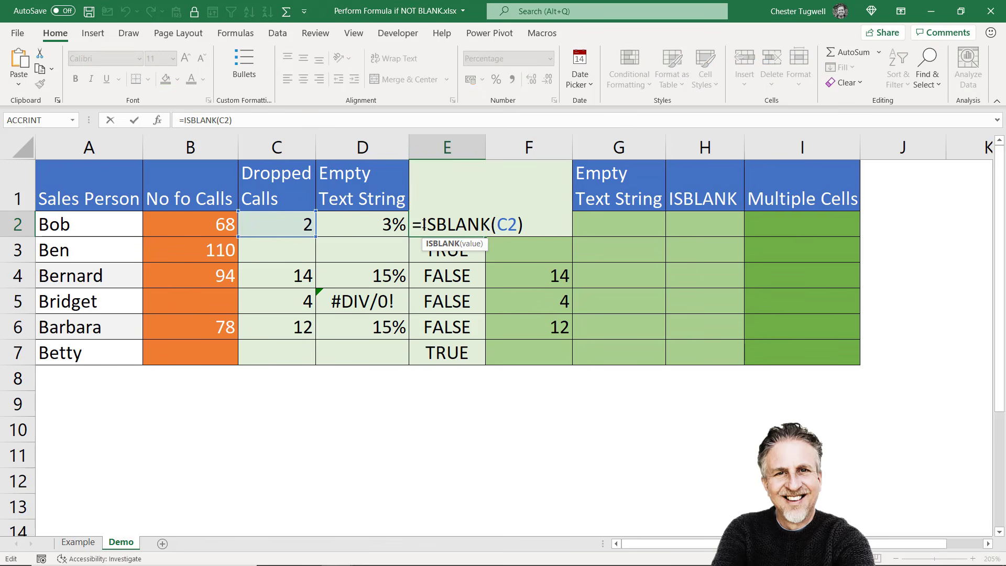
left_click(423, 225)
type("IF(")
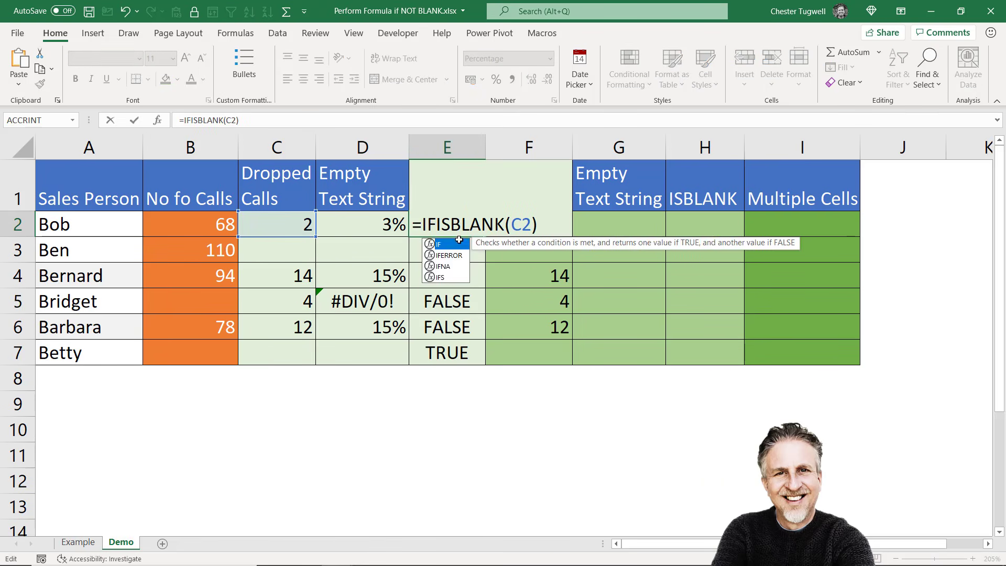
left_click(460, 244)
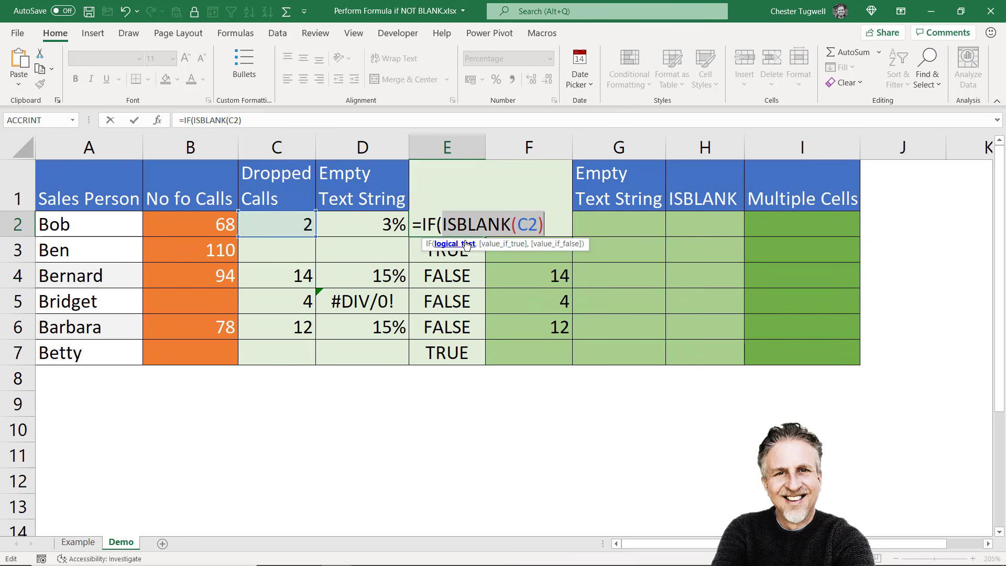
left_click(563, 223)
Complete E2 as =IF(ISBLANK(C2),"",C2/B2) and copy the formula down to E7.
type(",")
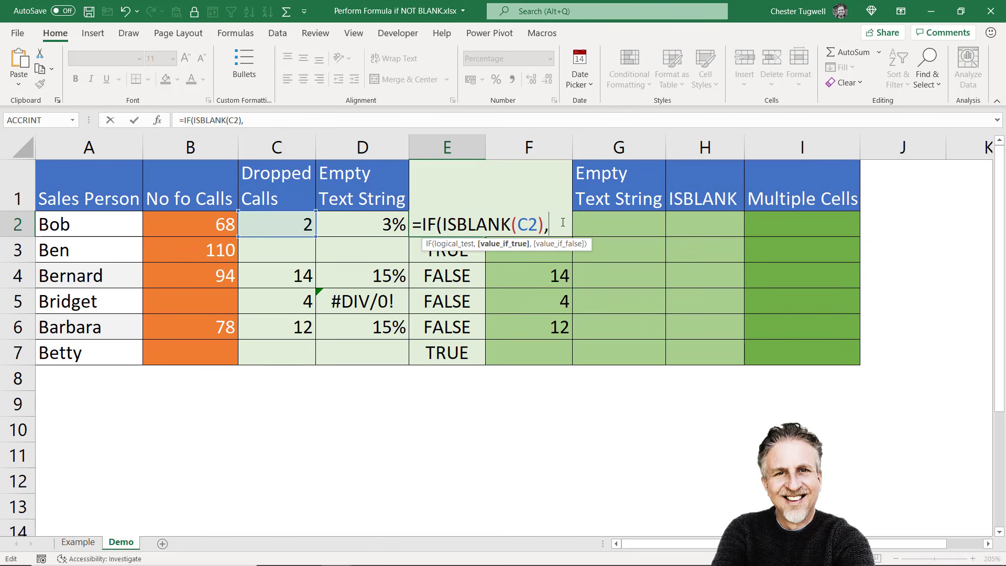
type("2")
key("BackSpace")
type("\"\",")
left_click(292, 224)
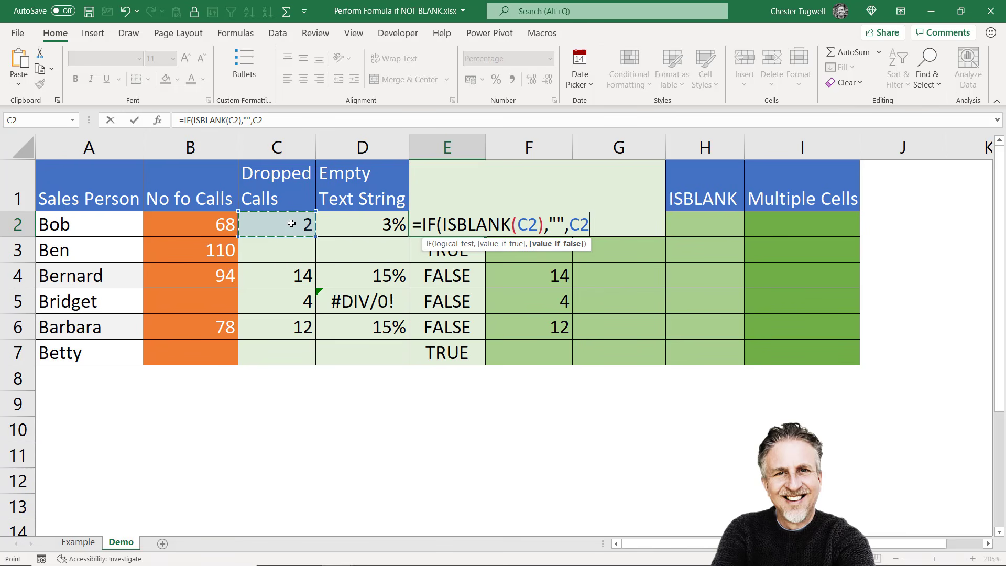
type("/")
left_click(222, 226)
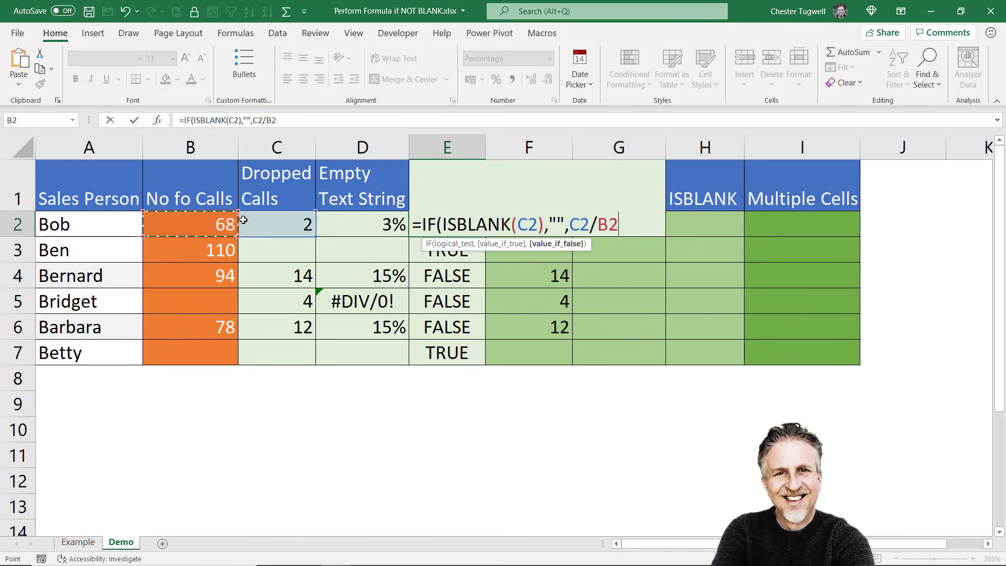
type(")")
key("Return")
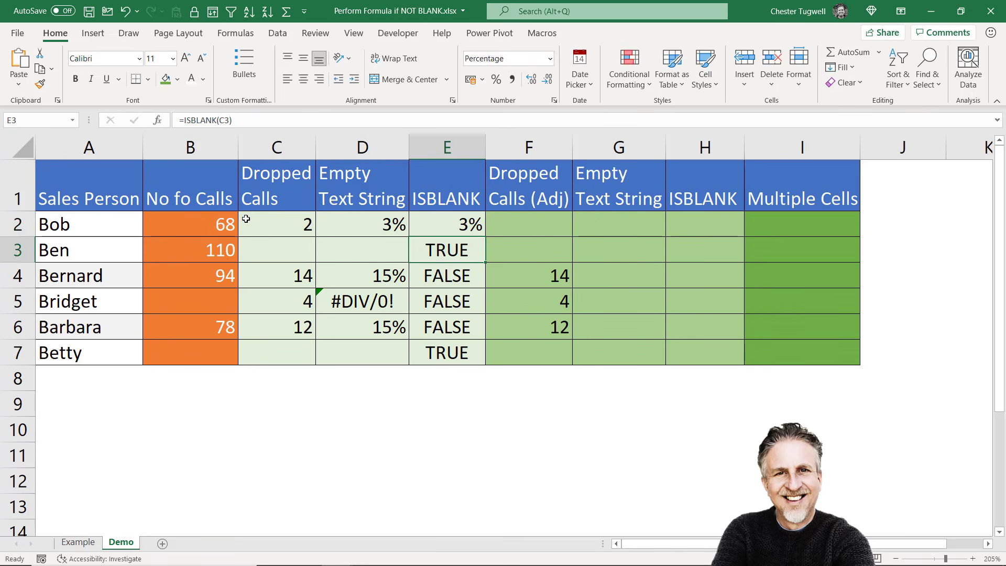
left_click(466, 224)
left_click_drag(484, 239, 483, 367)
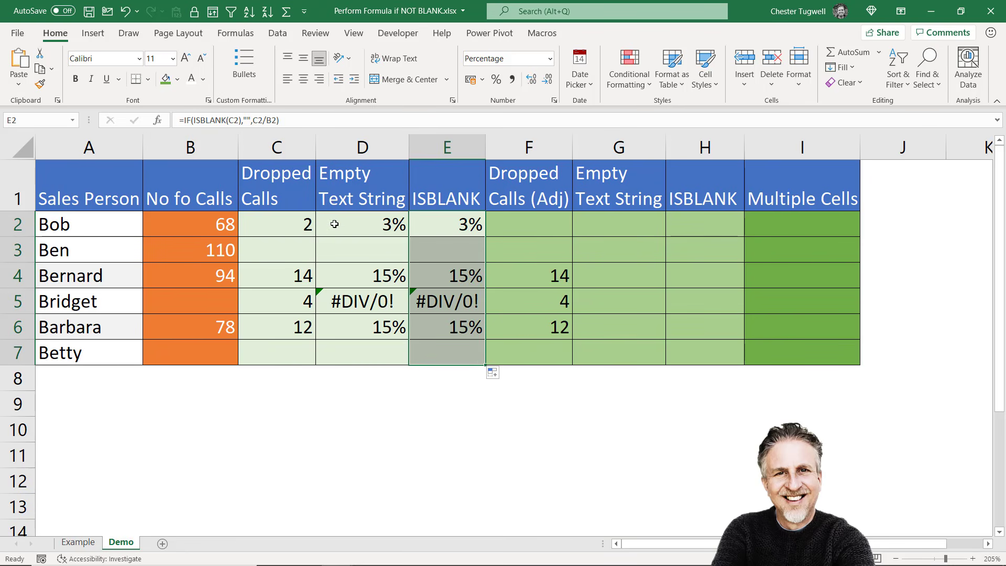
Review the logical tests of the IF formulas in D2 and E2, leaving both formulas as they are.
double_click(364, 222)
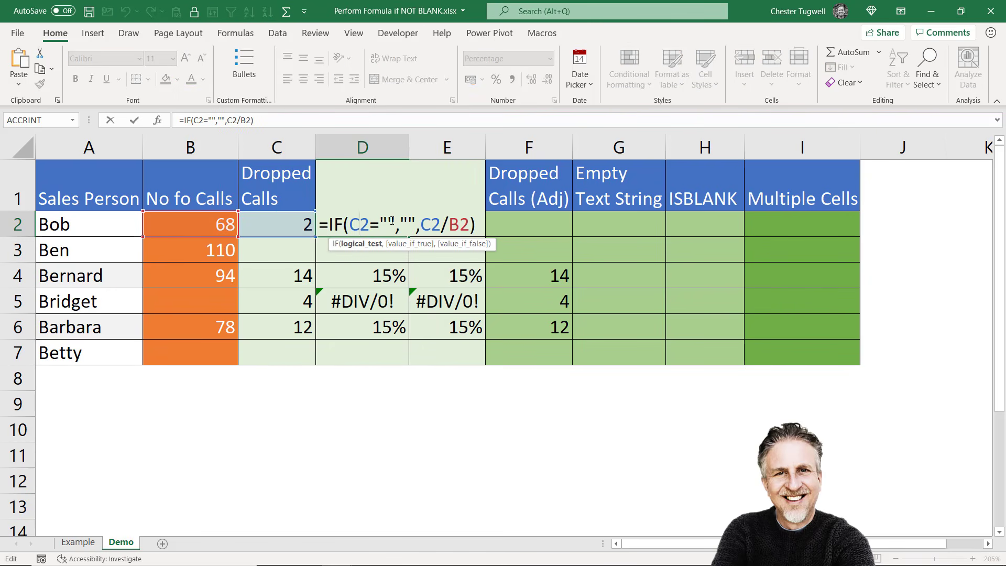
left_click_drag(397, 222, 349, 223)
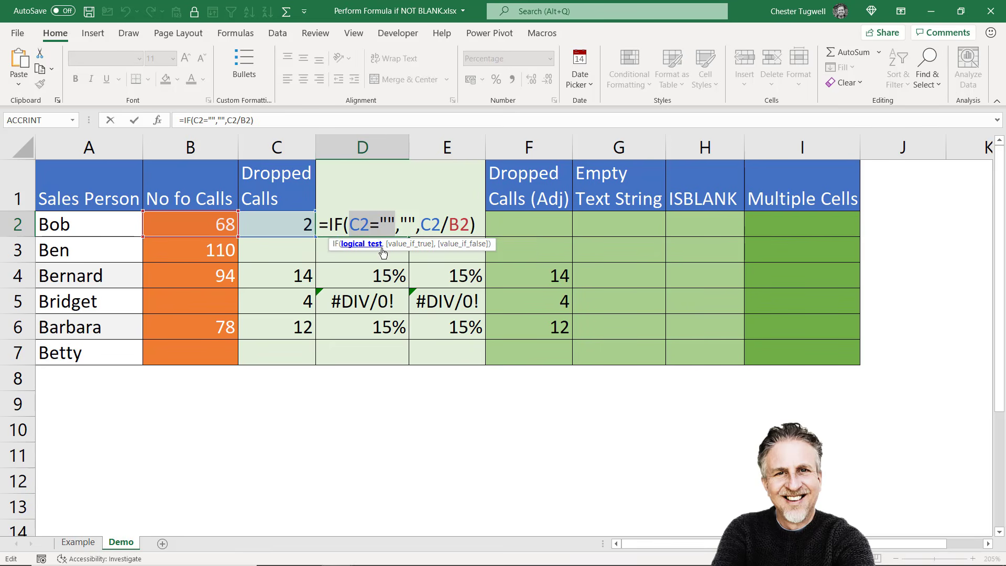
key("Return")
double_click(458, 229)
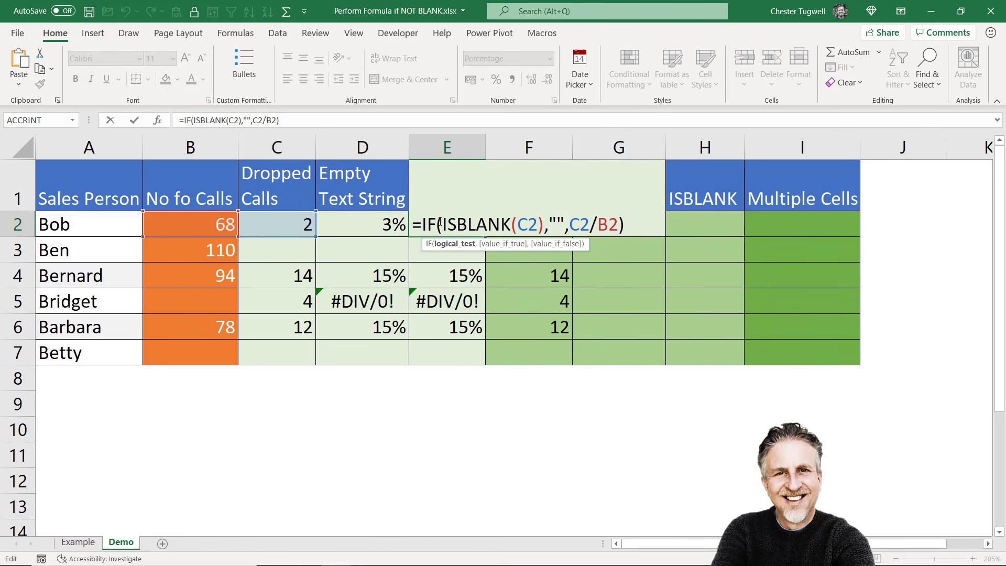
key("Return")
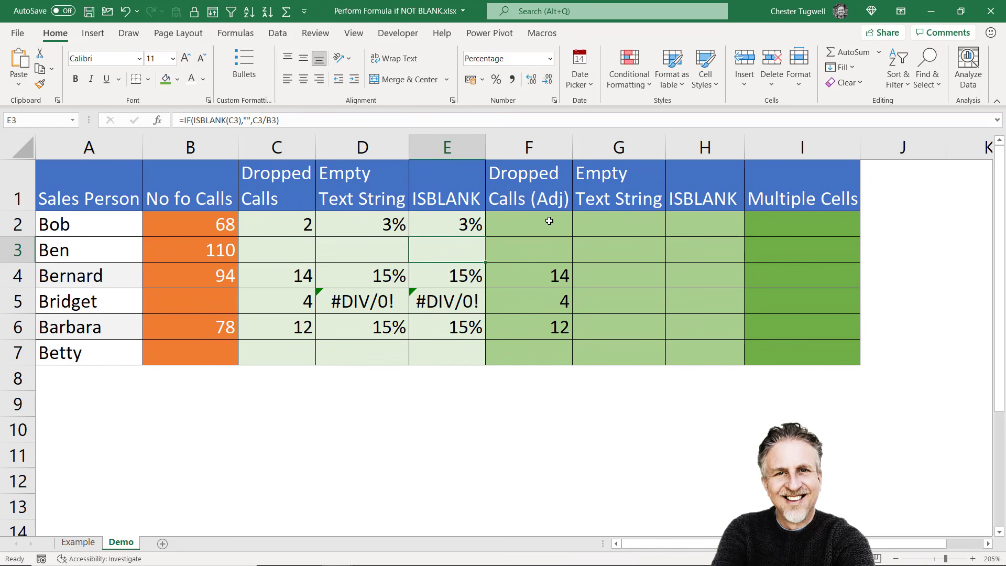
Compare the adjusted dropped calls in F2:F7 with the call counts in B2:B7 and examine the IF formula in F2.
left_click_drag(549, 220, 554, 355)
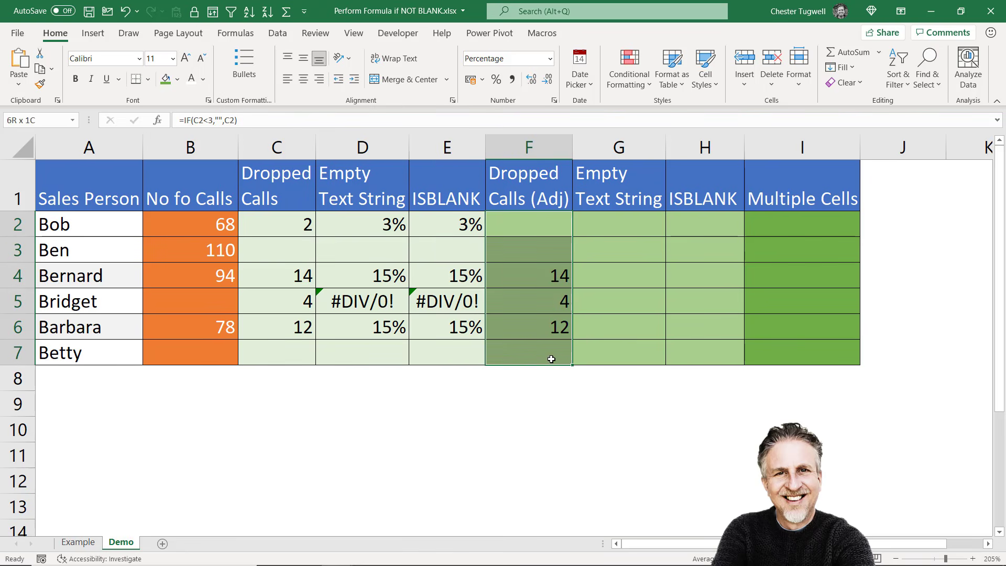
left_click_drag(195, 229, 198, 348)
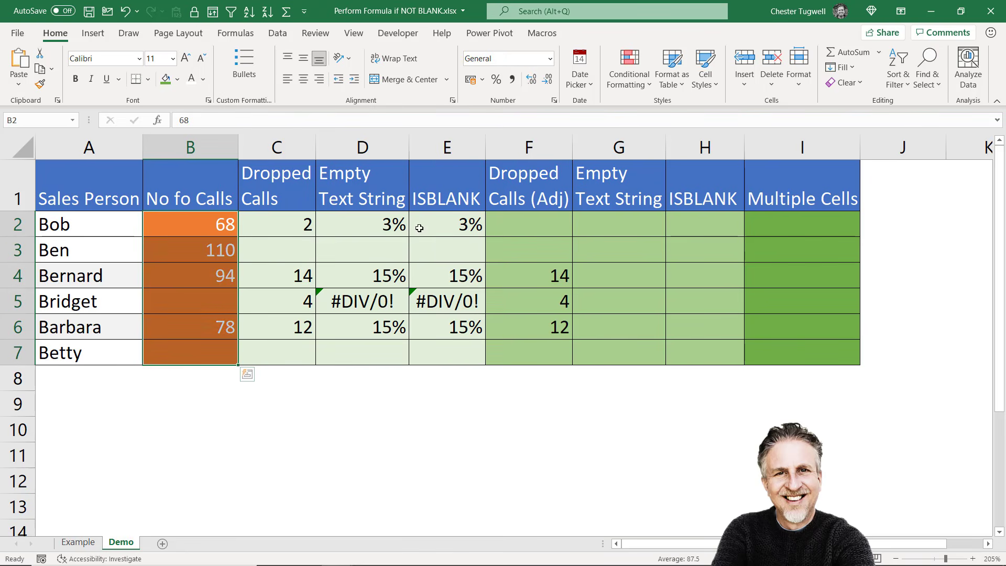
double_click(546, 225)
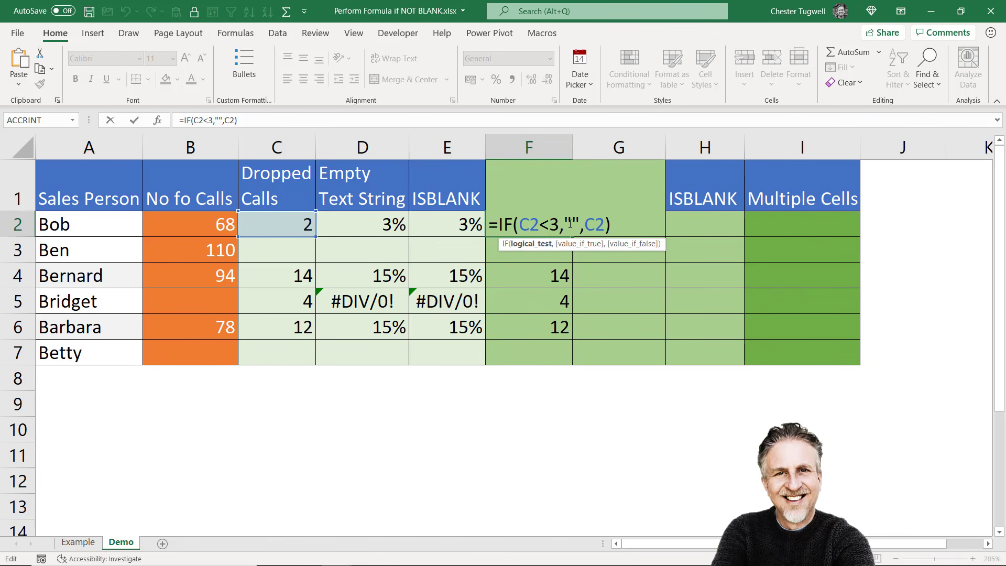
key("Return")
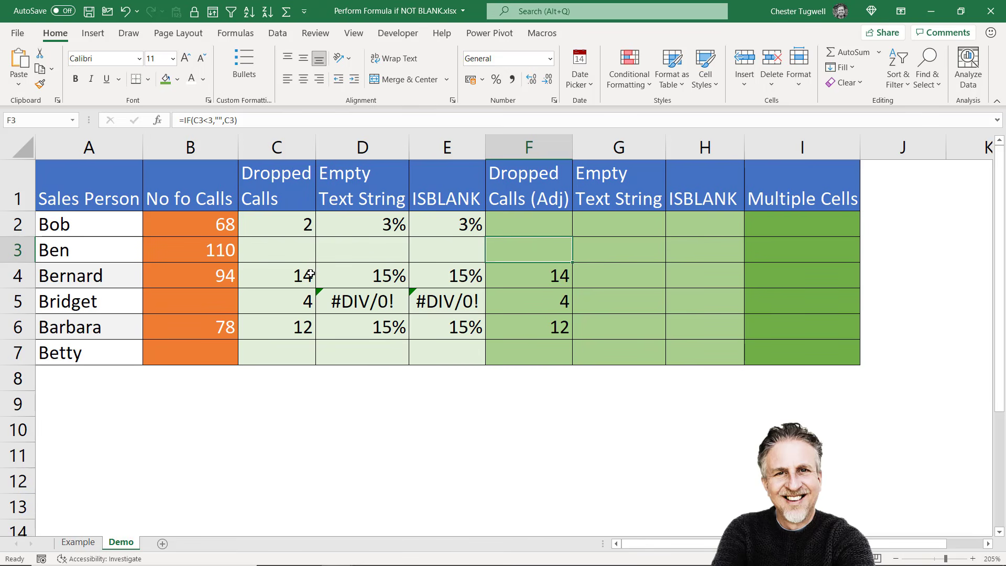
double_click(546, 218)
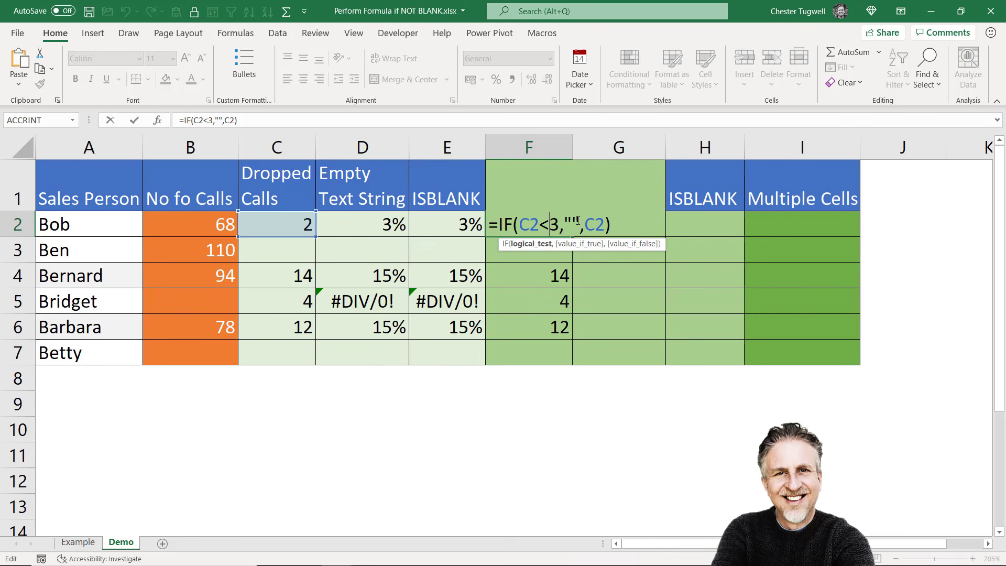
left_click_drag(569, 220, 565, 221)
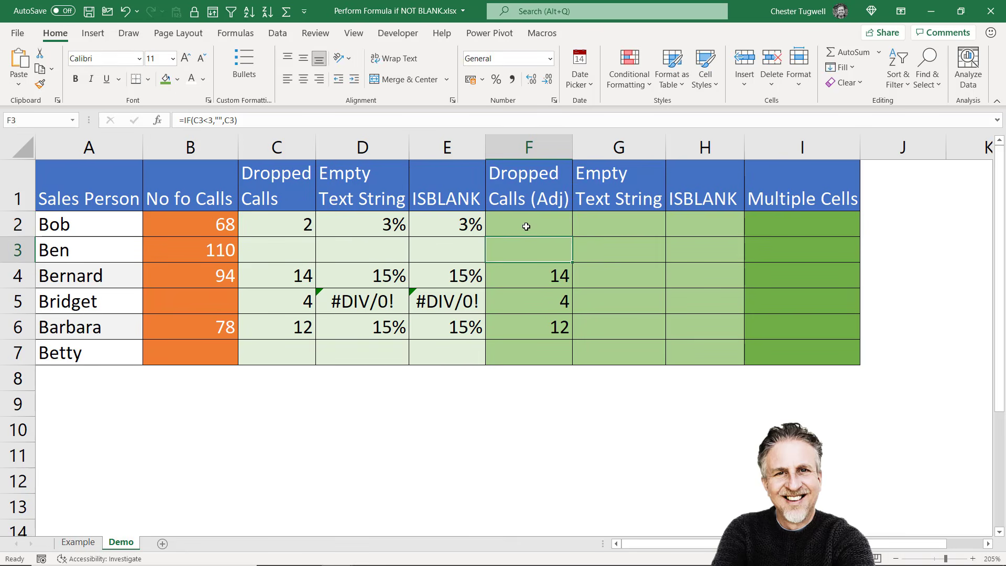
Enter =F2="" in G2 to test the adjusted dropped calls for an empty text string, and copy it down to G7.
left_click(623, 228)
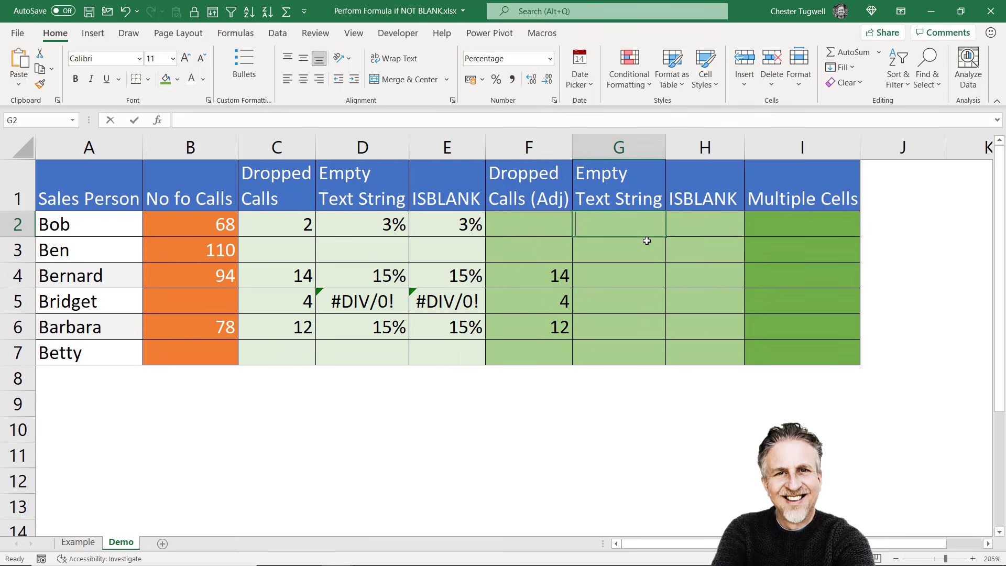
type("=")
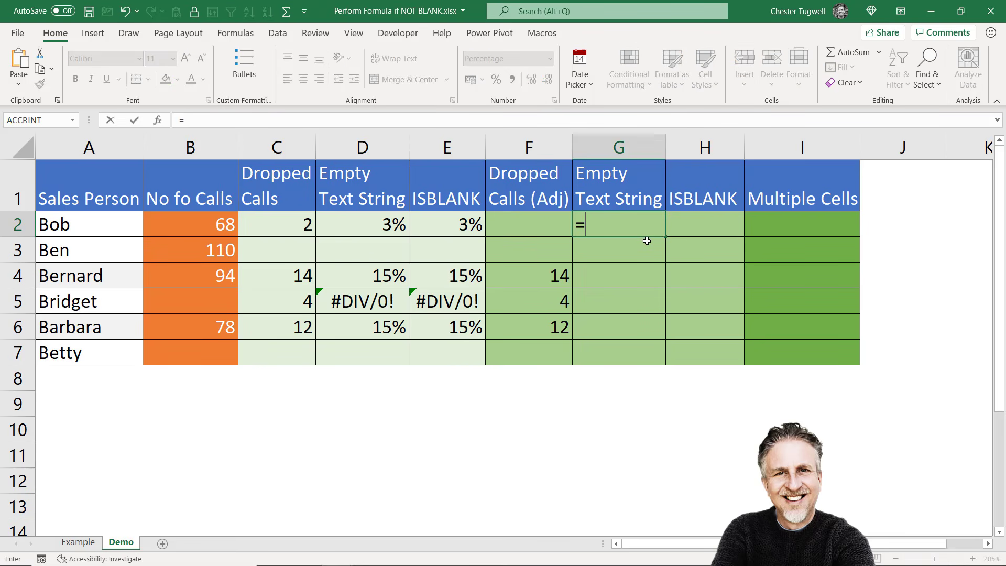
left_click(545, 229)
type("=\"")
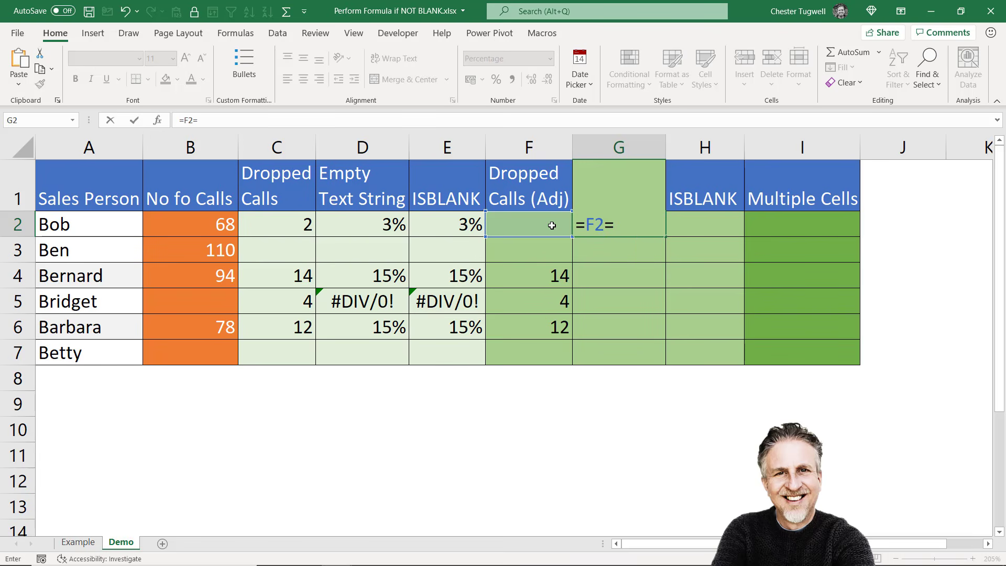
type("\"")
key("ctrl+Return")
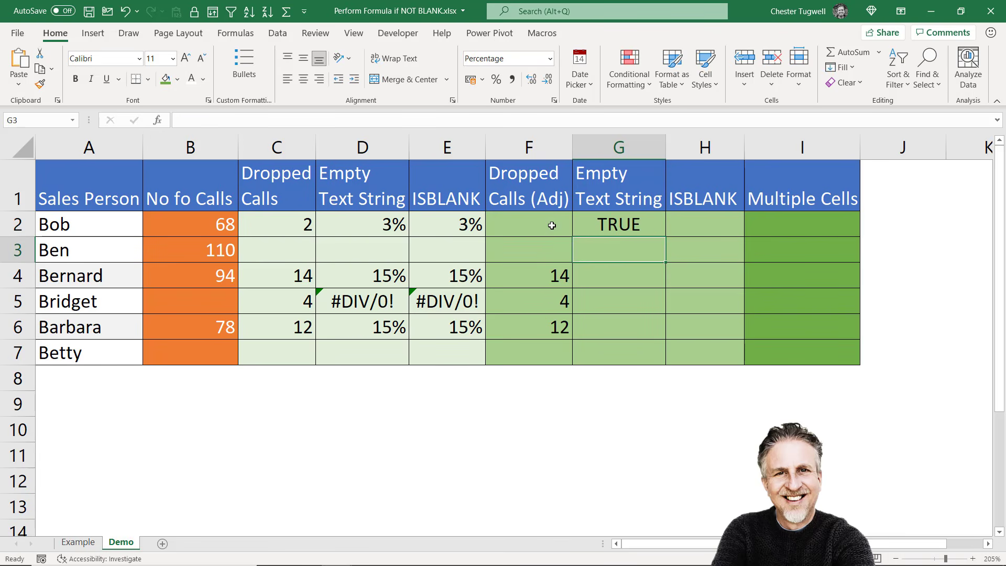
left_click_drag(664, 237, 646, 352)
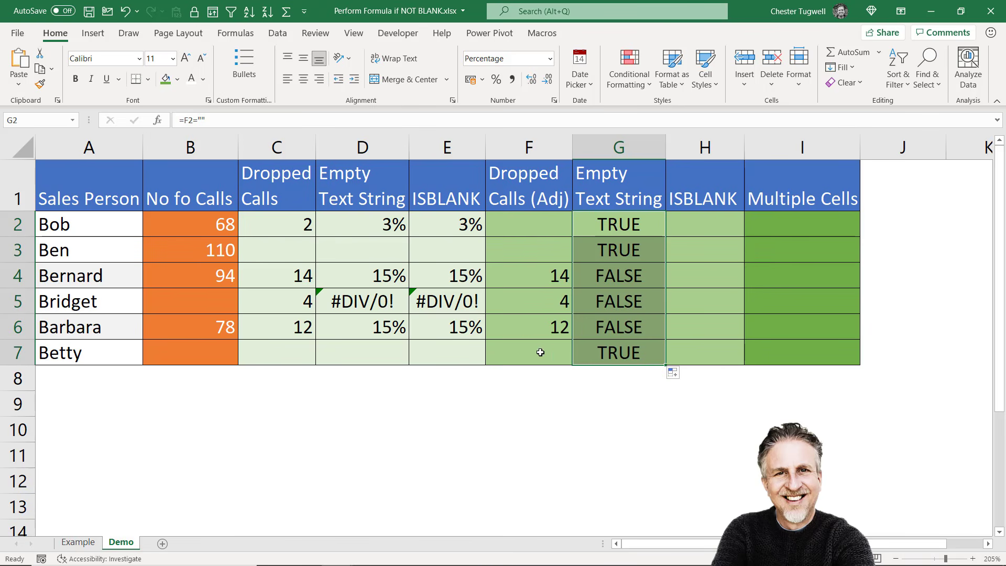
Examine the empty text string used as the value if true in the F2 formula.
left_click(526, 225)
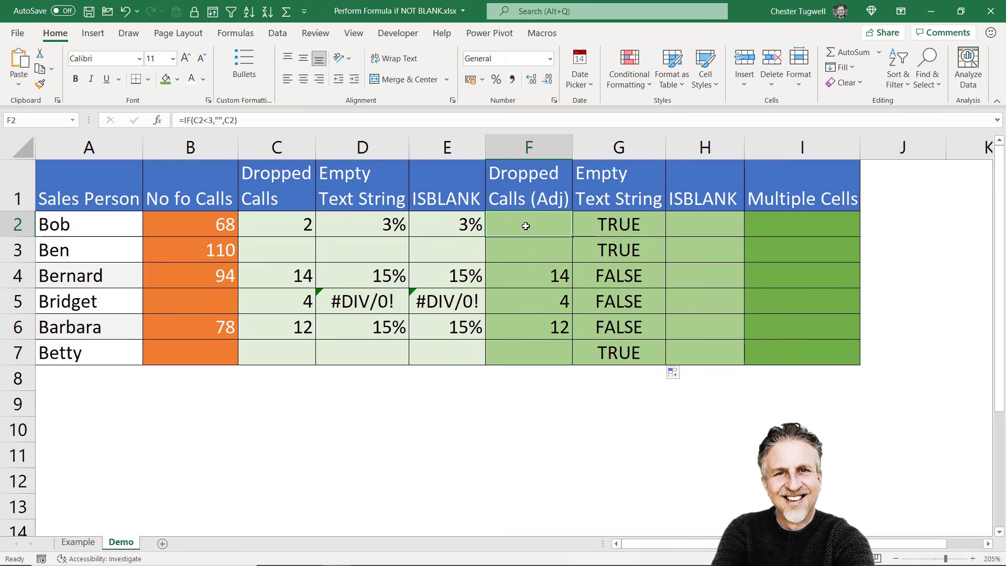
double_click(535, 226)
double_click(575, 223)
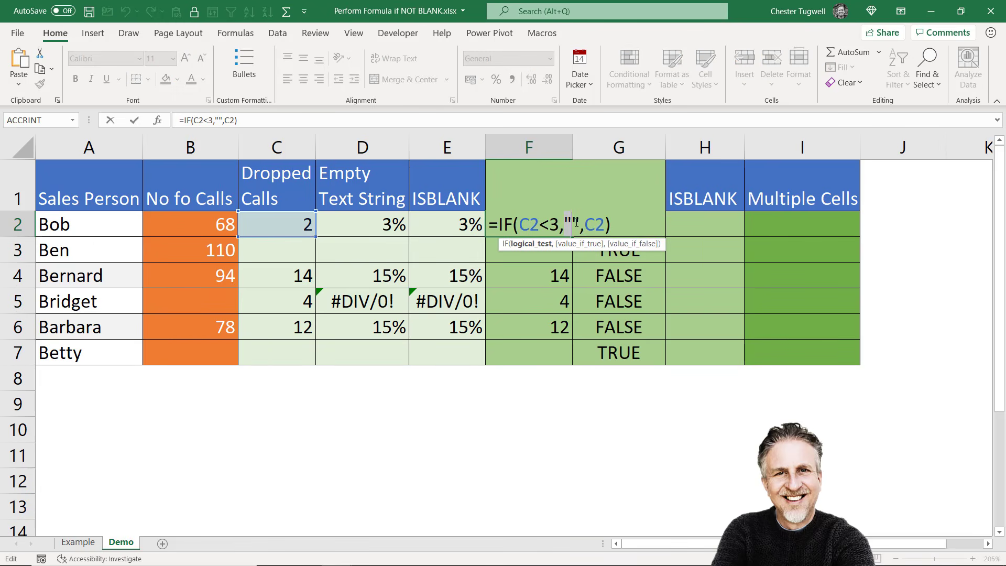
key("Escape")
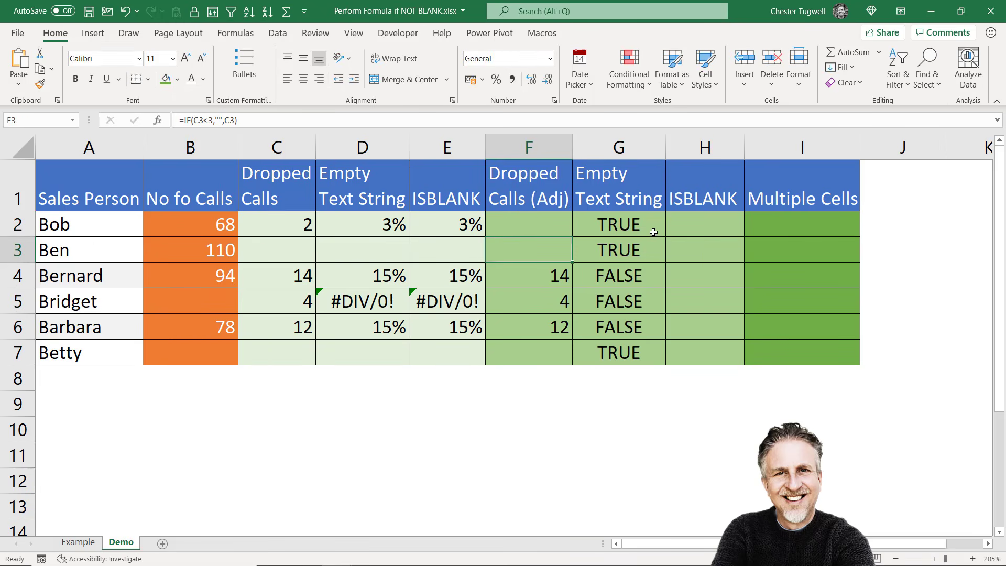
Enter =ISBLANK(F2) in H2 and copy the formula down to H7.
left_click(721, 229)
type("=isblank(")
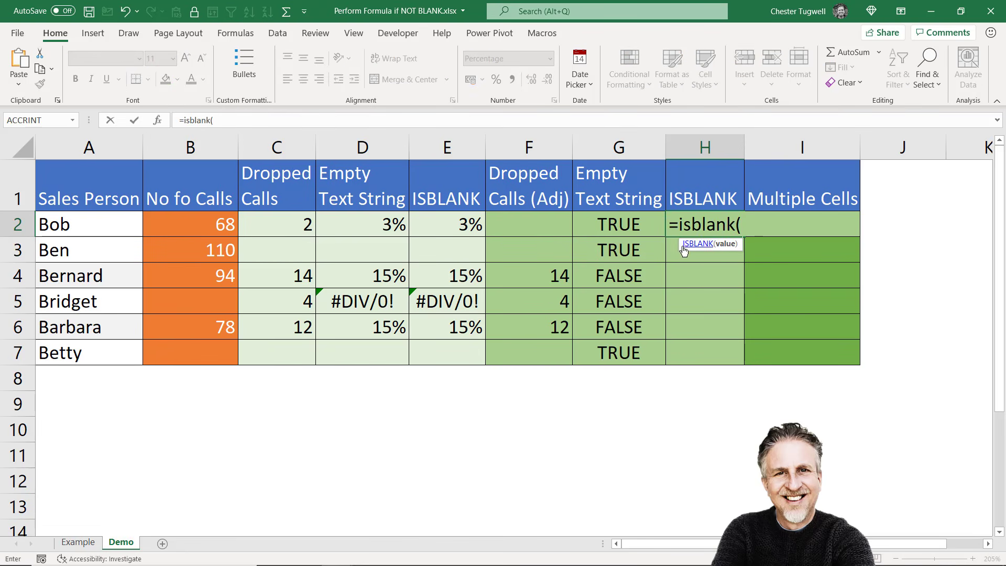
left_click(545, 217)
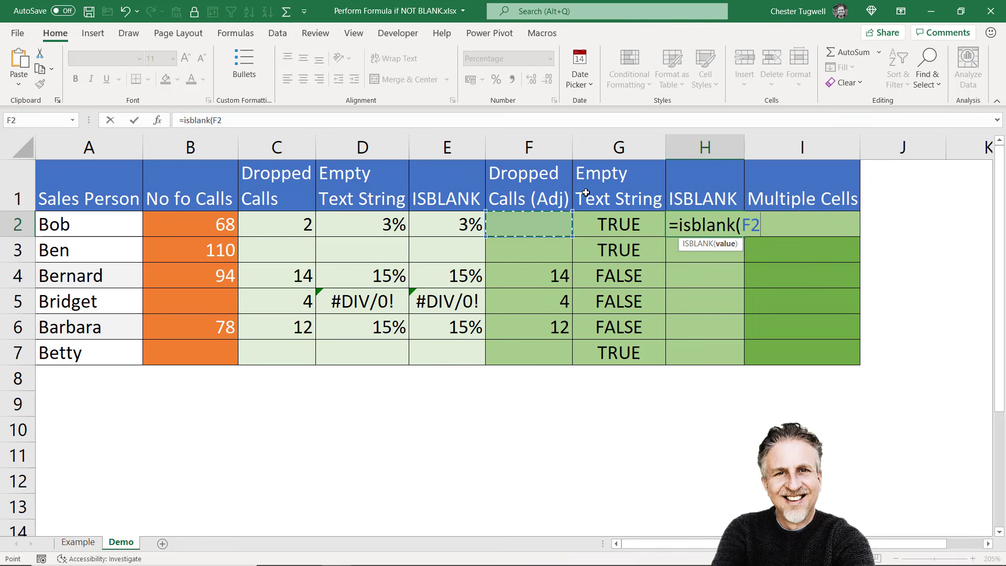
type(")")
key("Return")
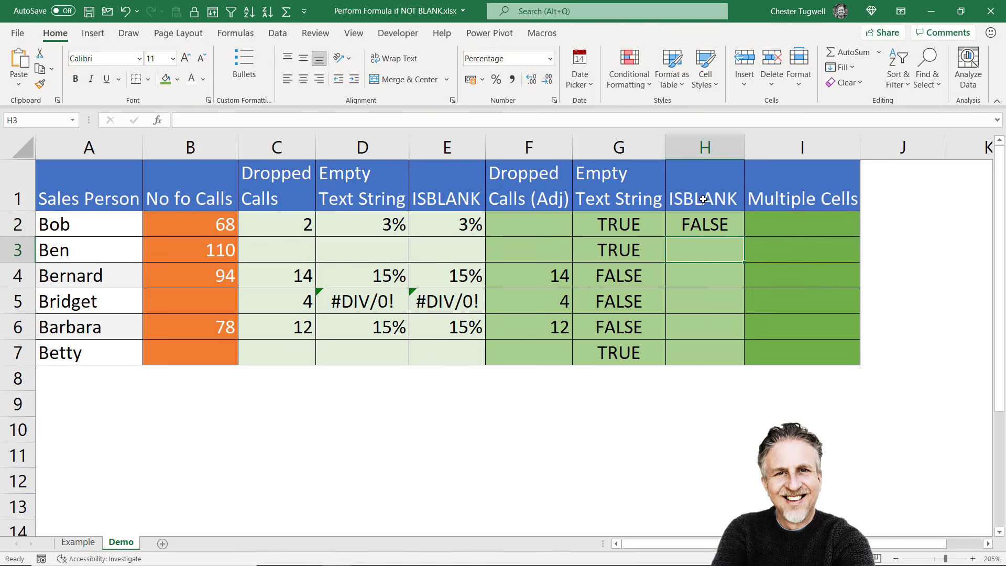
left_click(686, 231)
left_click_drag(744, 238, 733, 356)
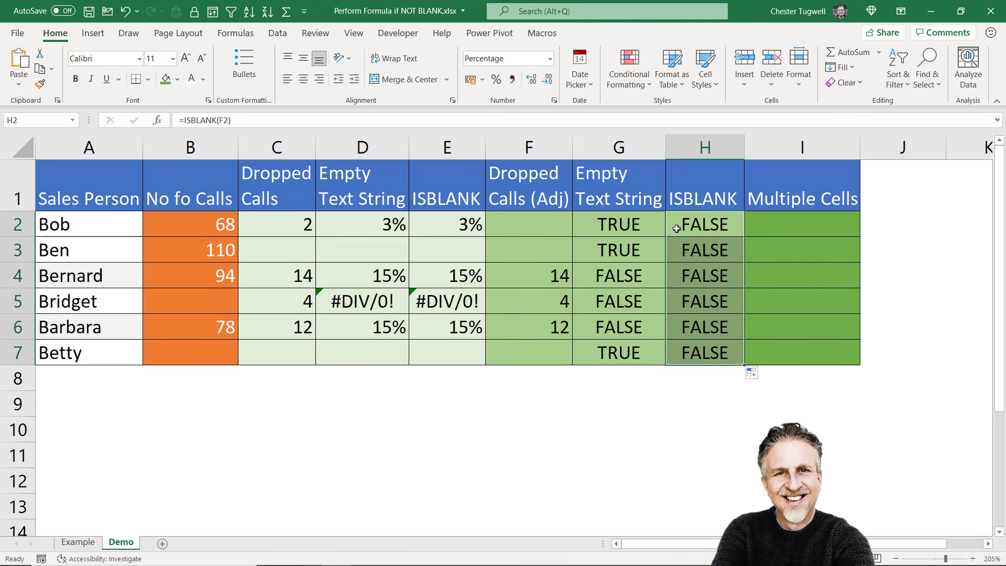
Recheck the formula in F2 and its "" argument against the ISBLANK test in column H.
left_click(538, 223)
double_click(539, 223)
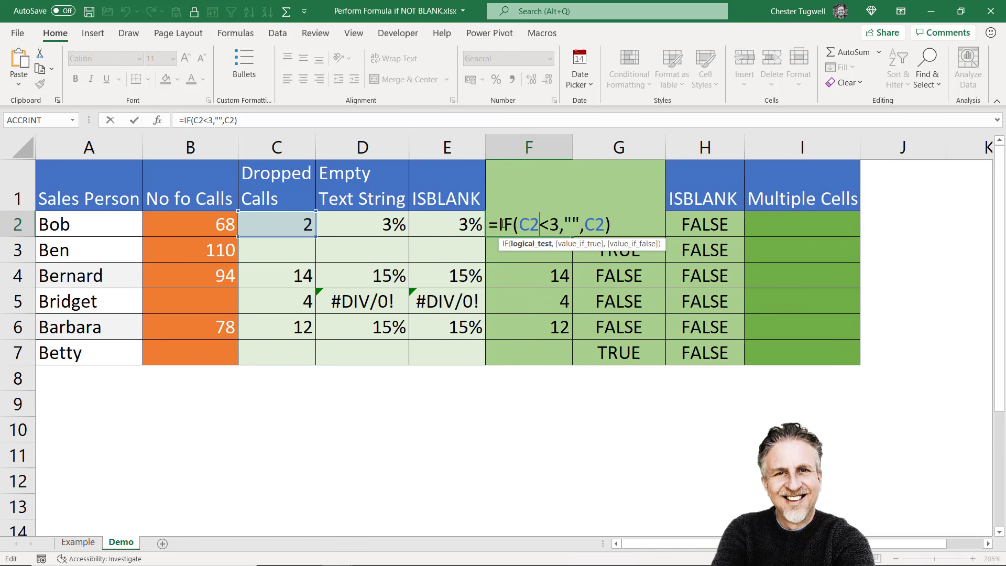
left_click_drag(580, 220, 565, 219)
key("Return")
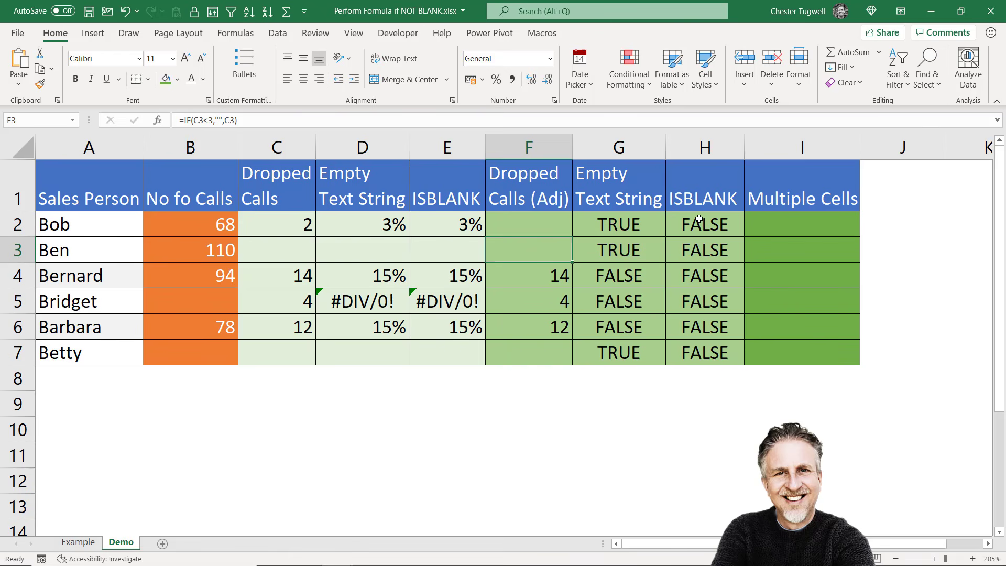
double_click(542, 224)
left_click_drag(580, 222, 567, 221)
key("Return")
Start an OR formula in I2 with F2="" as its first logical condition.
left_click(778, 220)
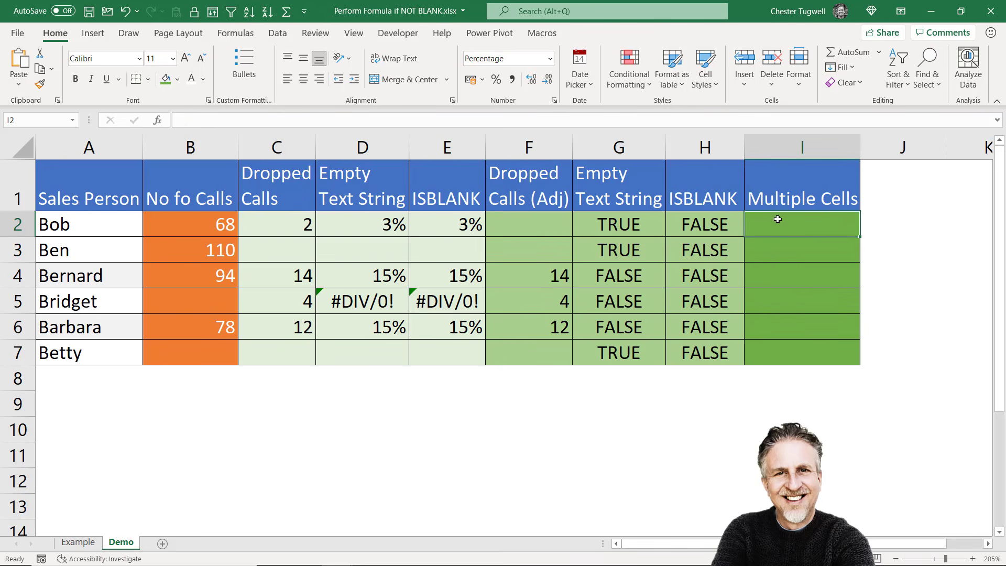
type("=or(")
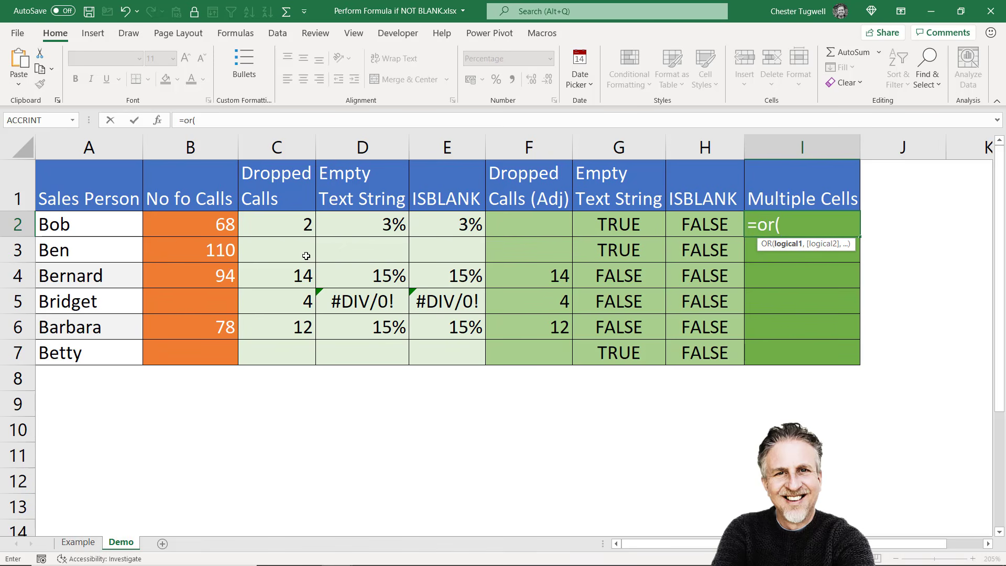
left_click(544, 224)
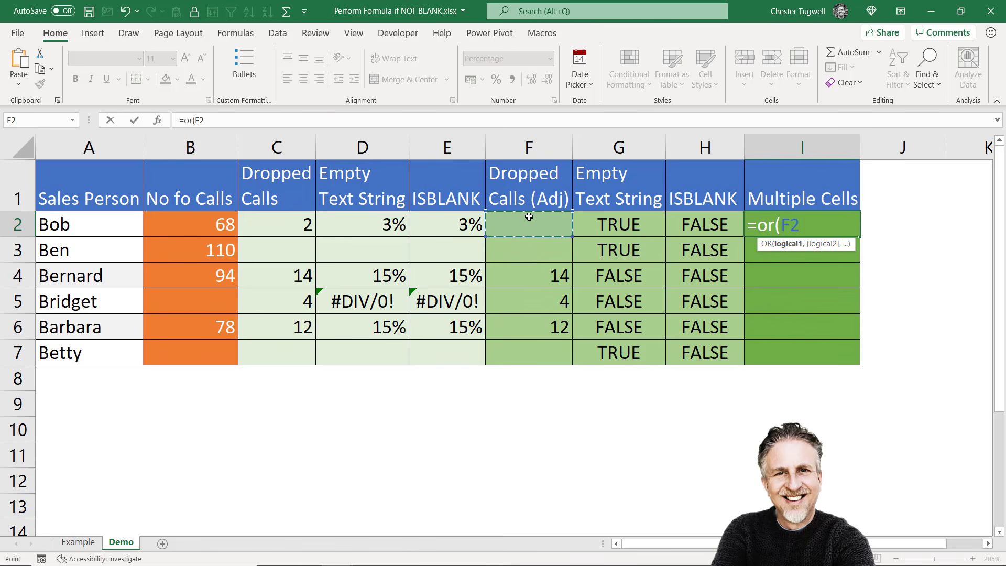
type("=\"\"")
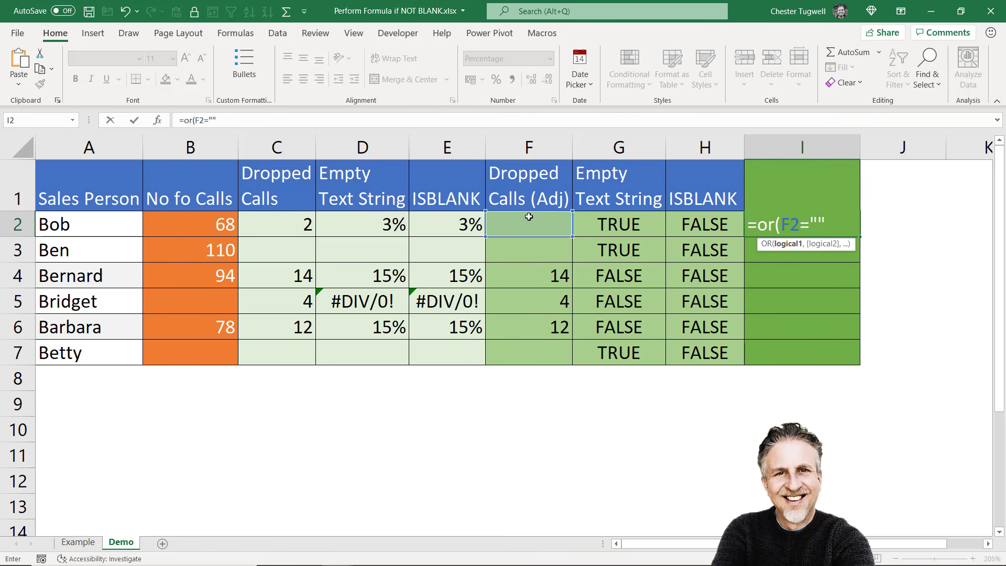
type(",")
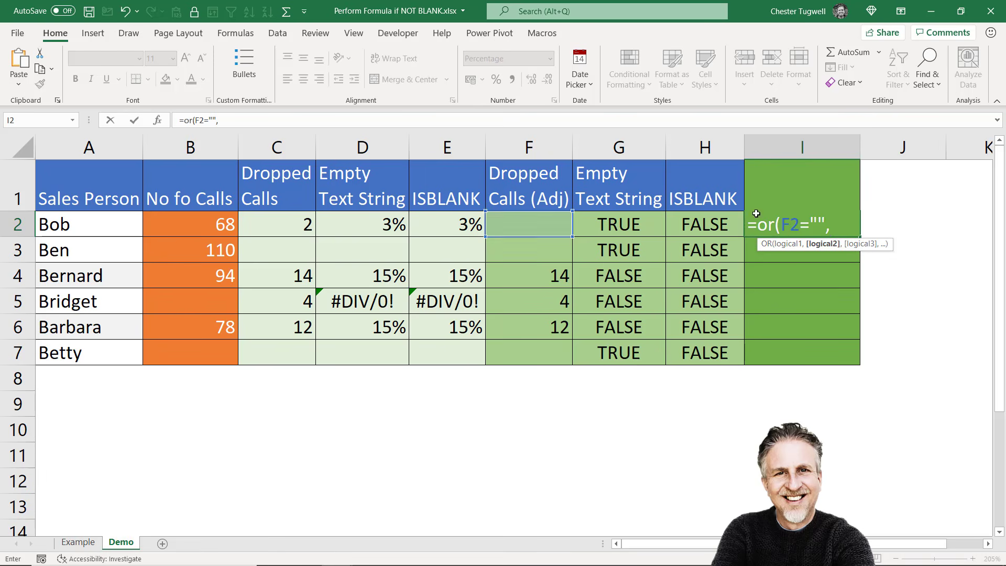
Complete I2 as =OR(F2="",B2="") and copy the formula down to I7.
left_click(216, 224)
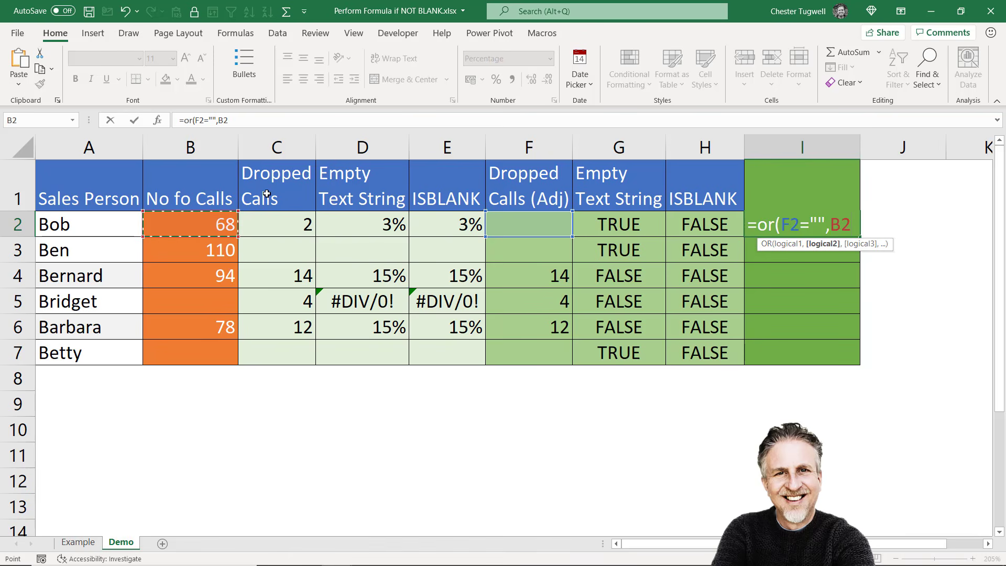
type("=")
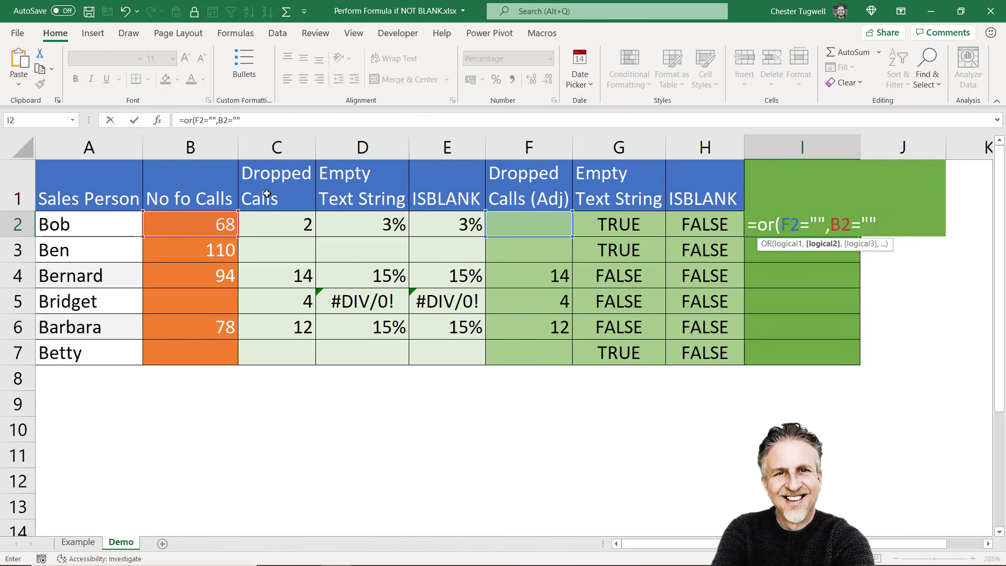
type("\"\")")
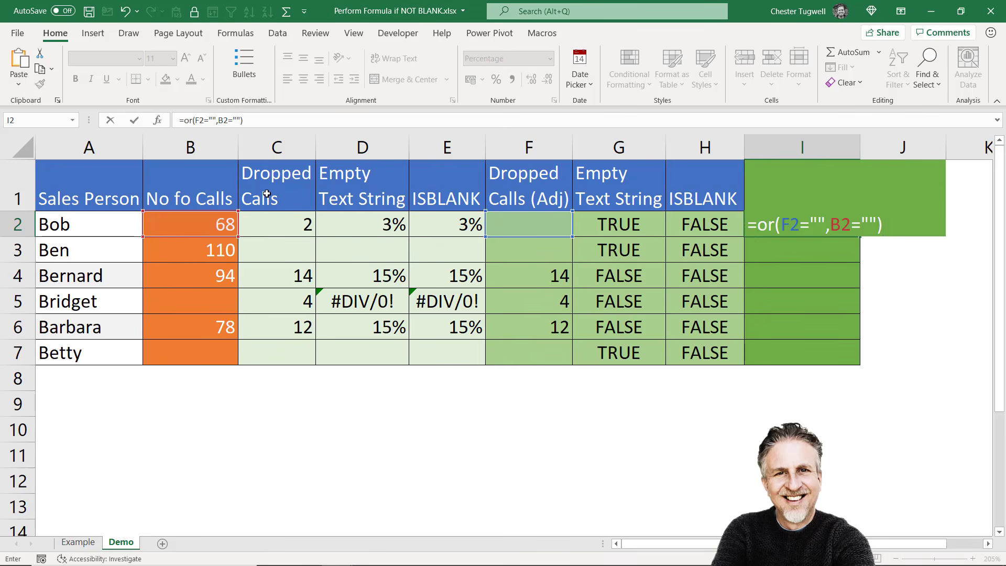
key("ctrl+Return")
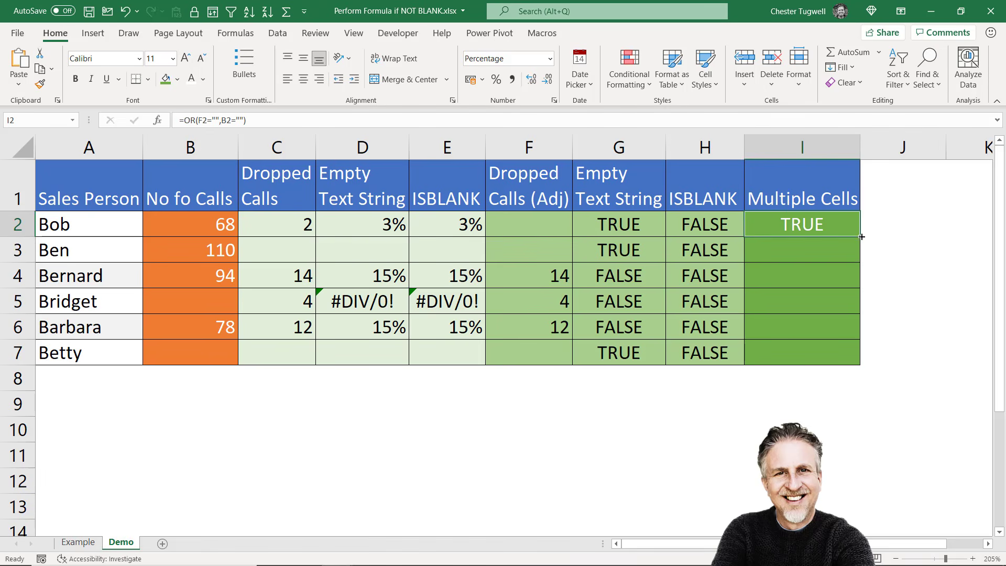
left_click_drag(862, 237, 859, 363)
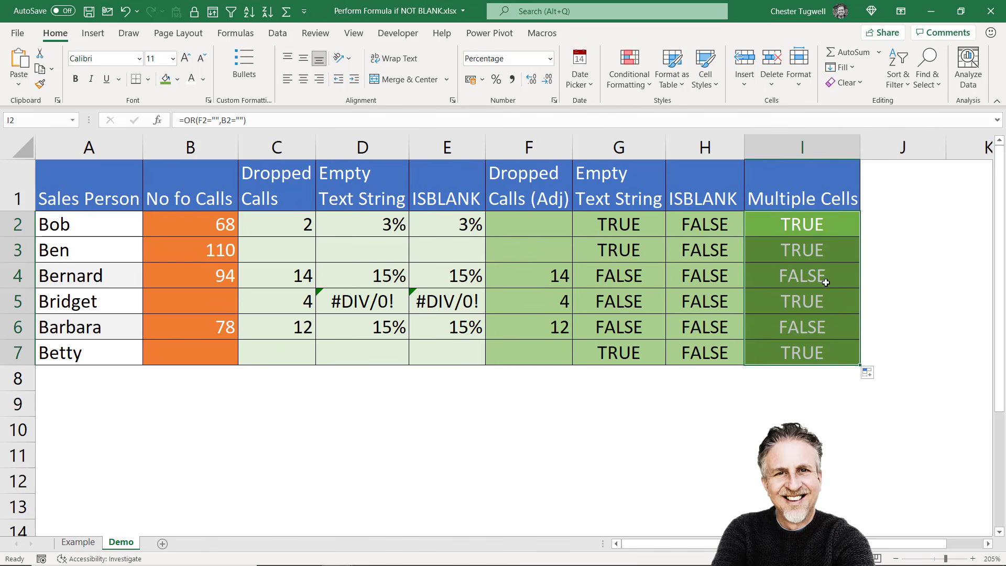
left_click_drag(351, 305, 445, 304)
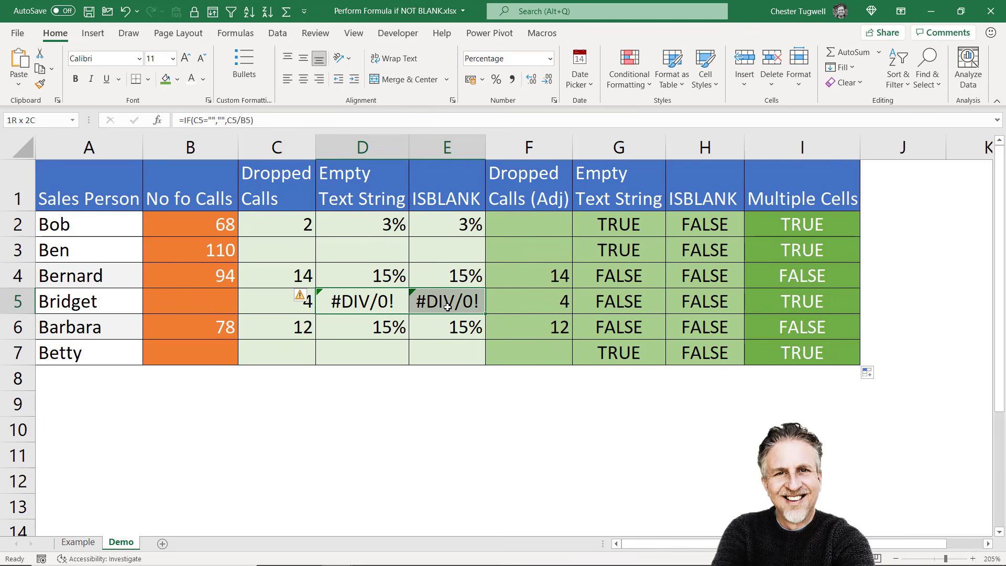
Wrap the OR test in I2 in an IF function, with "" as the value if true.
left_click(21, 303)
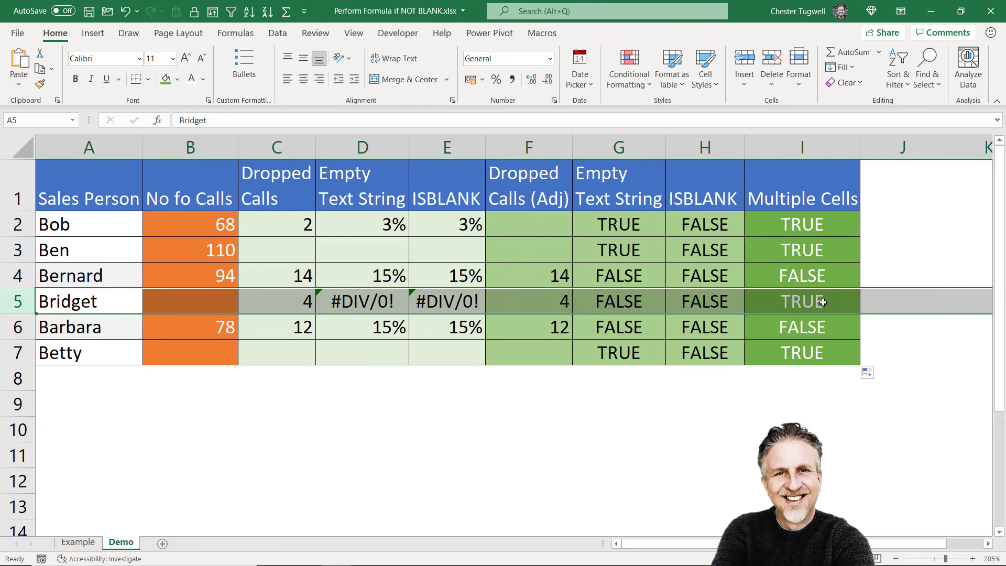
double_click(820, 224)
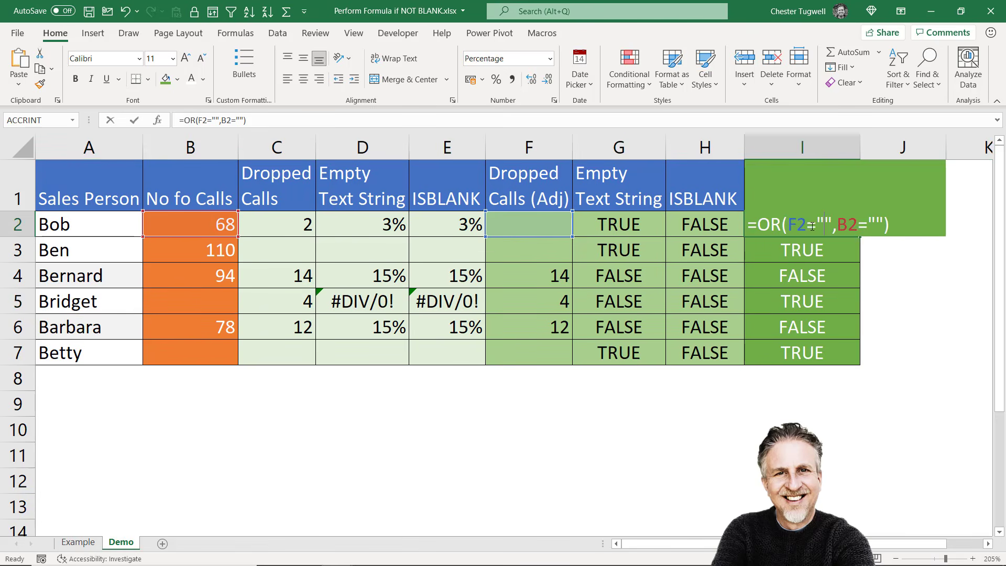
left_click(761, 226)
type("IF(")
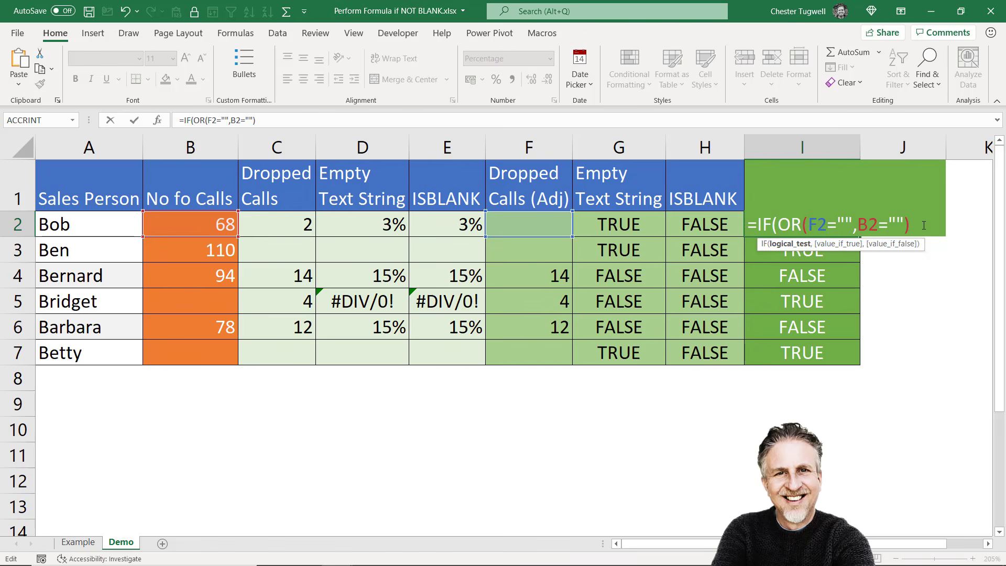
left_click(924, 225)
type(",")
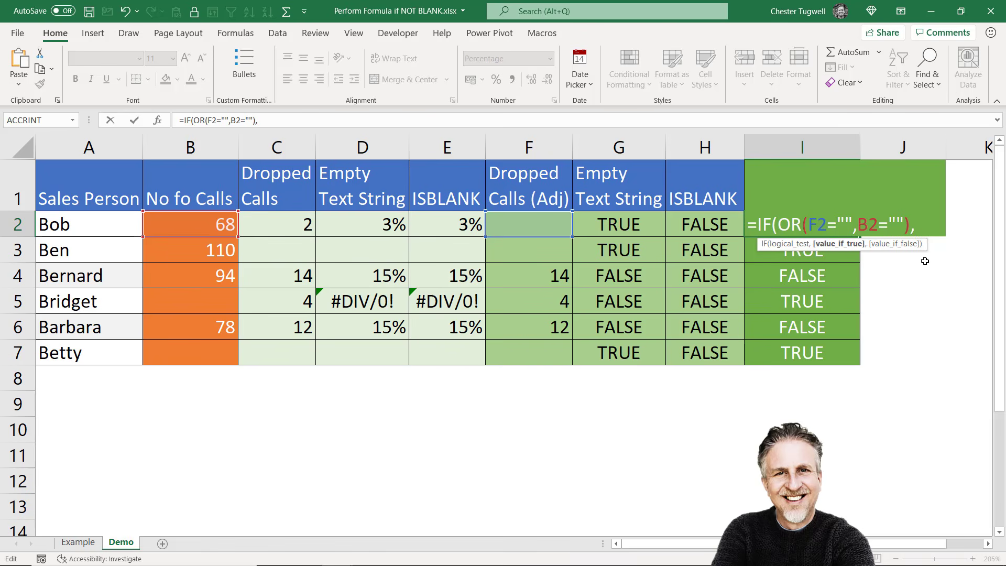
type("\"\",")
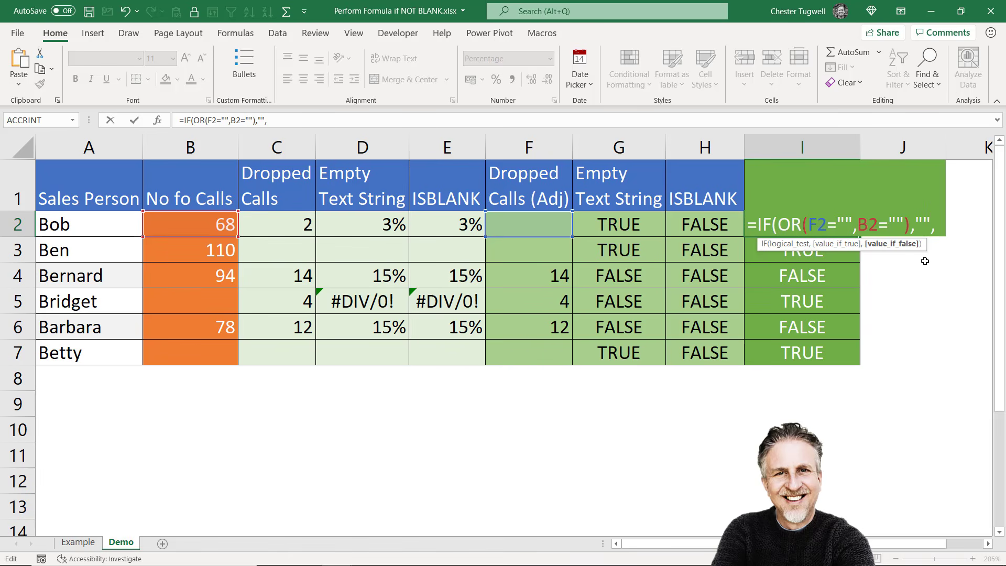
Complete I2 as =IF(OR(F2="",B2=""),"",F2/B2) and copy the formula down to I7.
left_click(553, 222)
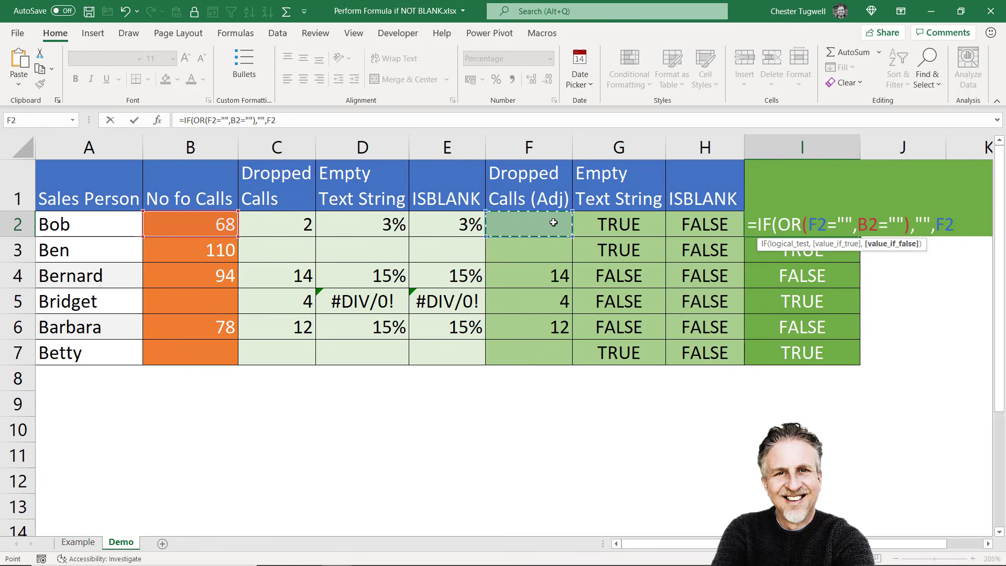
type("/")
left_click(213, 224)
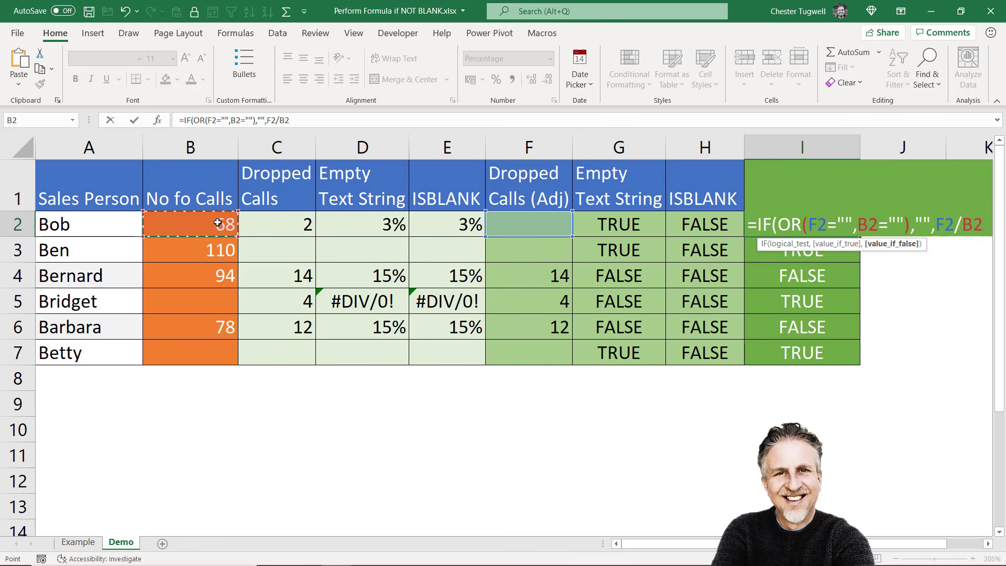
type(")")
key("Return")
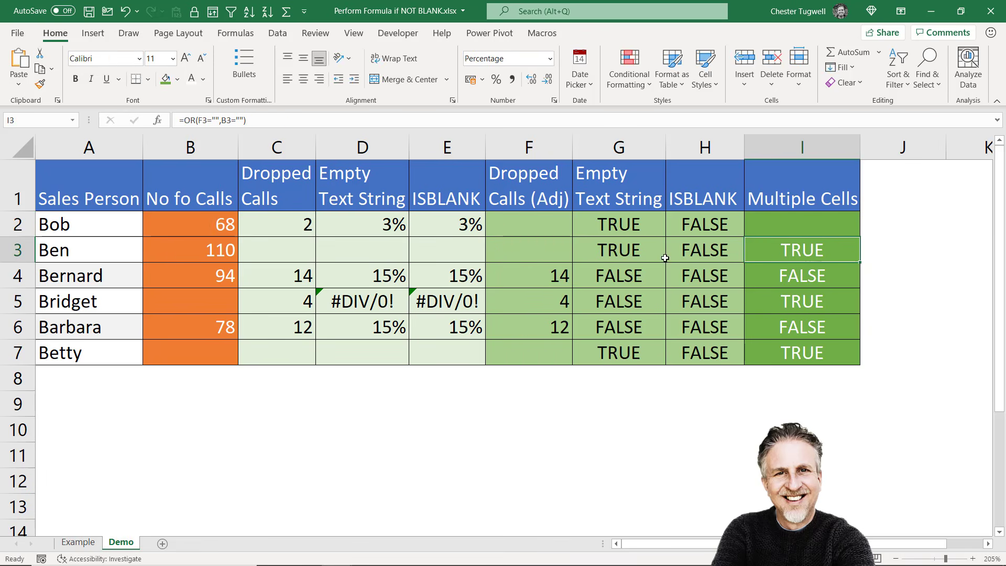
left_click(837, 223)
double_click(860, 236)
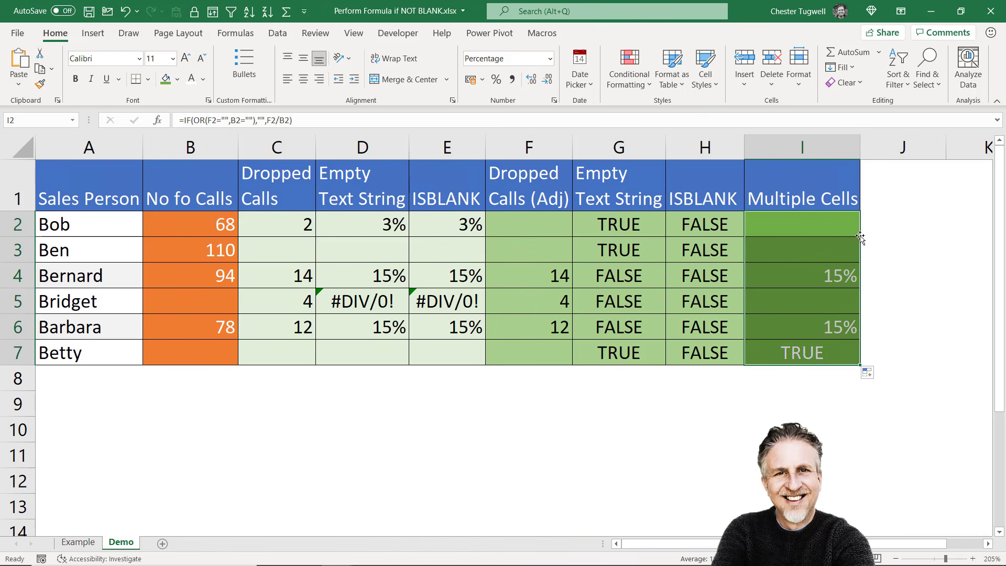
left_click(18, 276)
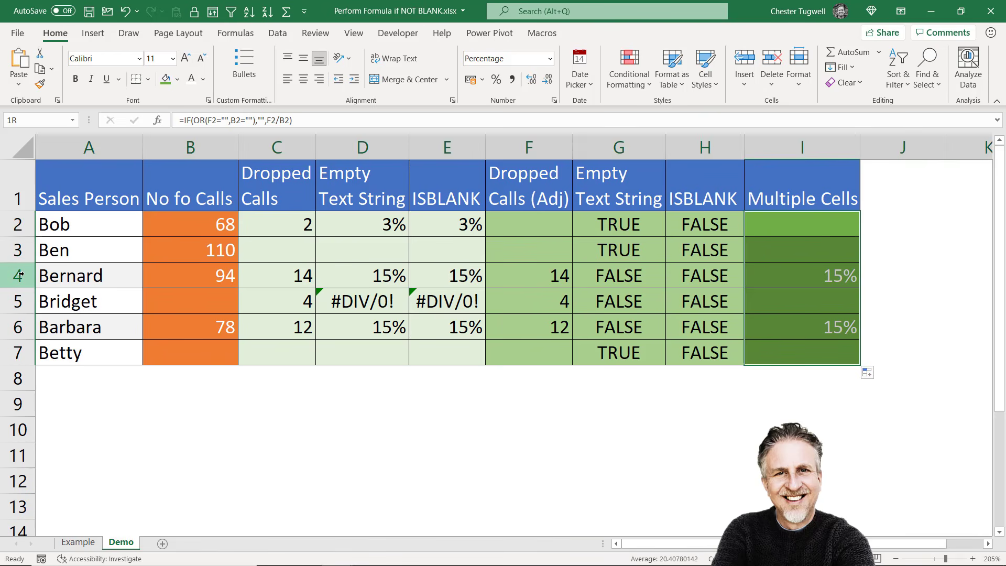